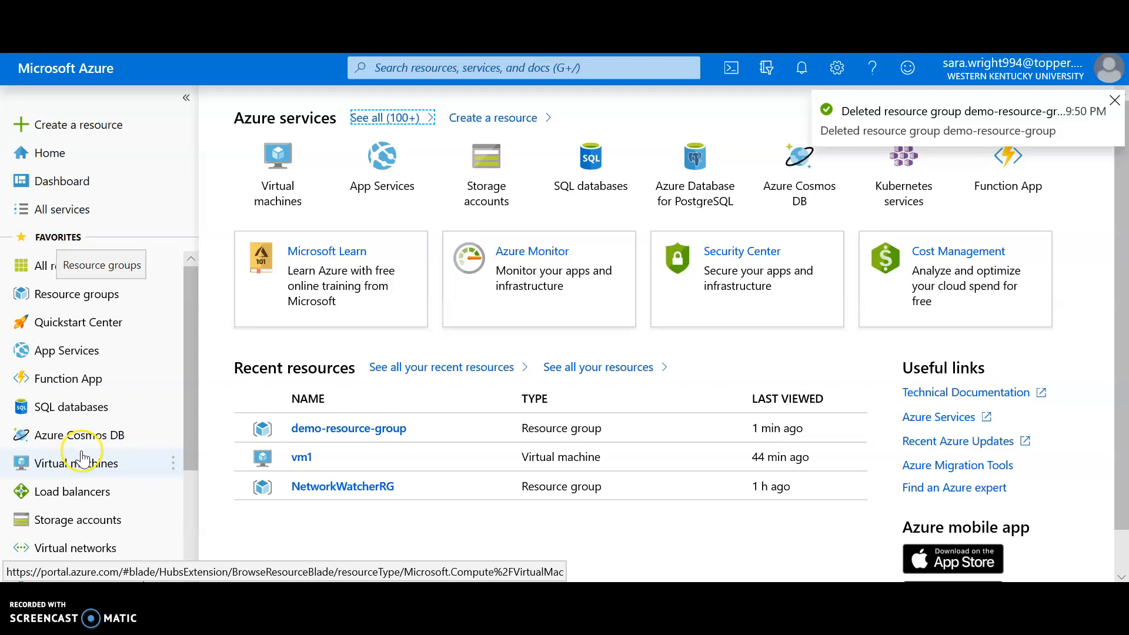
# Step: Show the Resource groups list and dismiss the deleted demo-resource-group notice
pyautogui.click(92, 302)
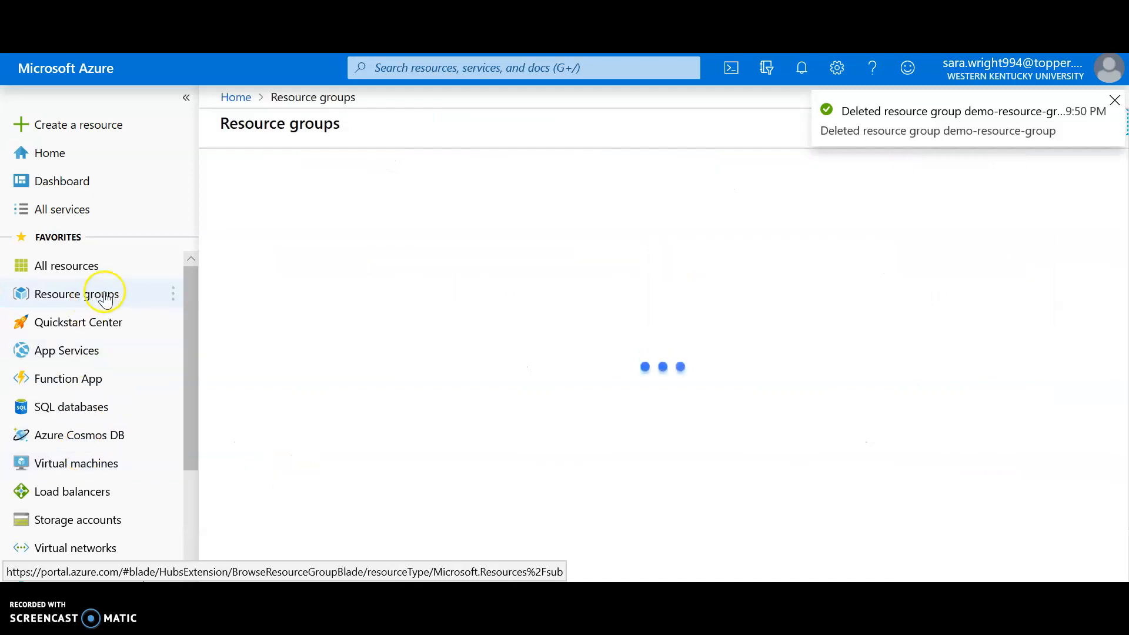
pyautogui.click(1114, 101)
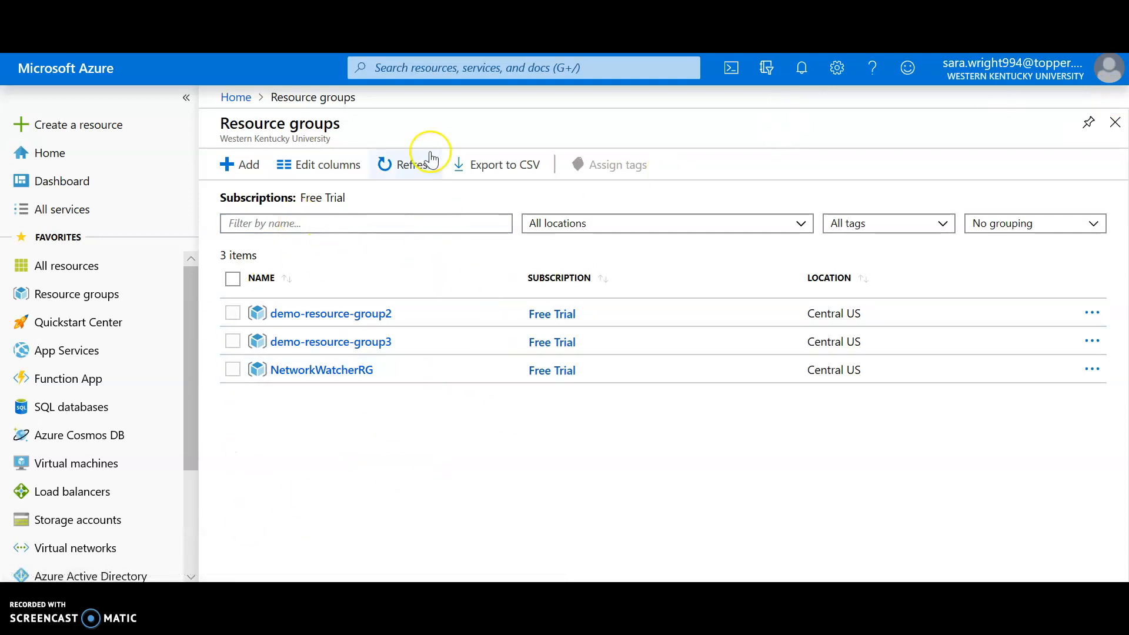
# Step: Begin a resource group named demo-resource-group under Free Trial in (US) Central US
pyautogui.click(249, 171)
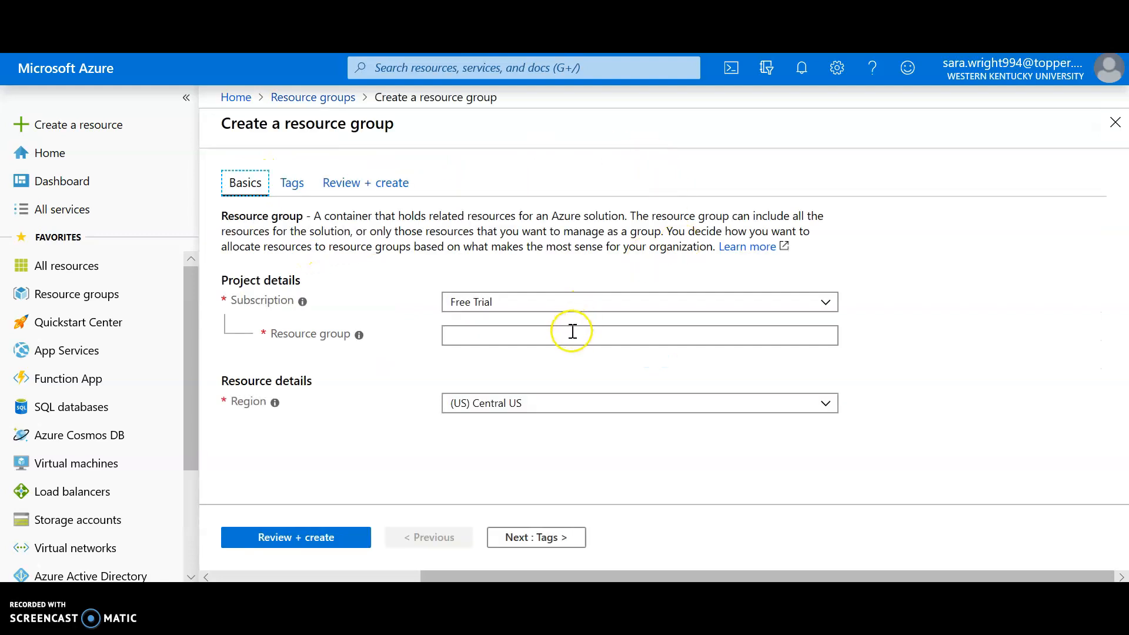
pyautogui.click(571, 333)
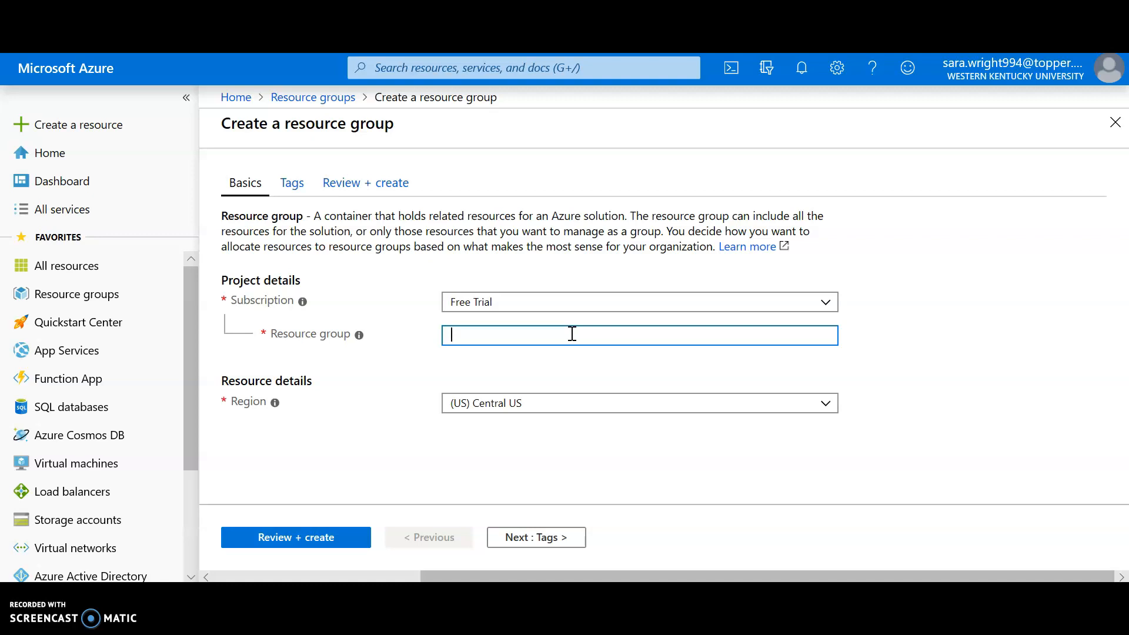
pyautogui.press('BackSpace')
pyautogui.press('BackSpace')
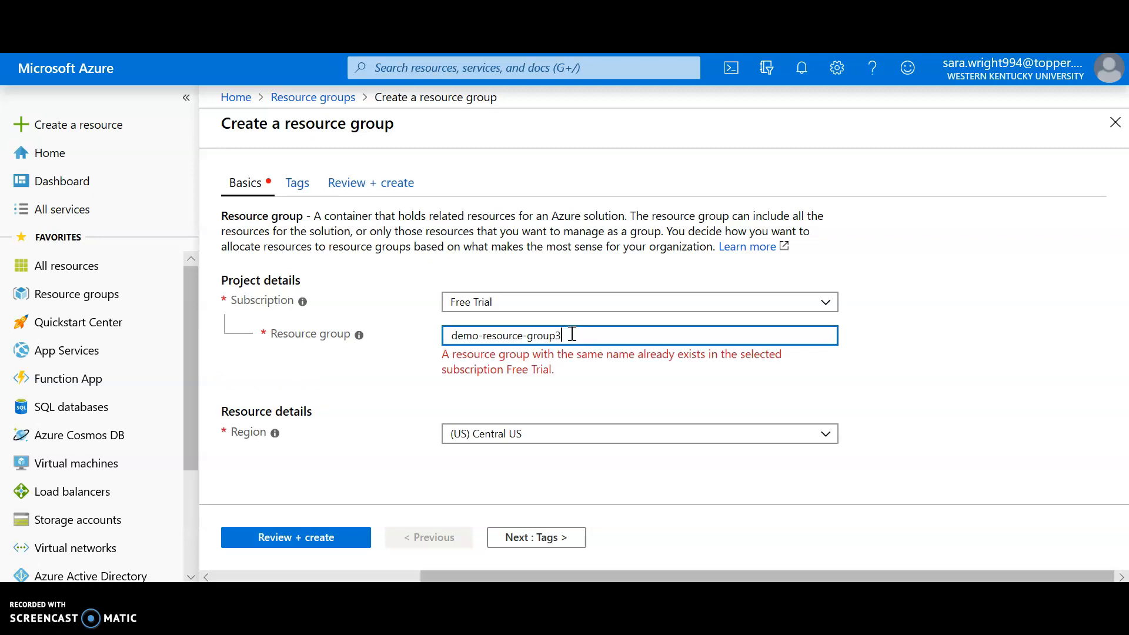
pyautogui.write('2')
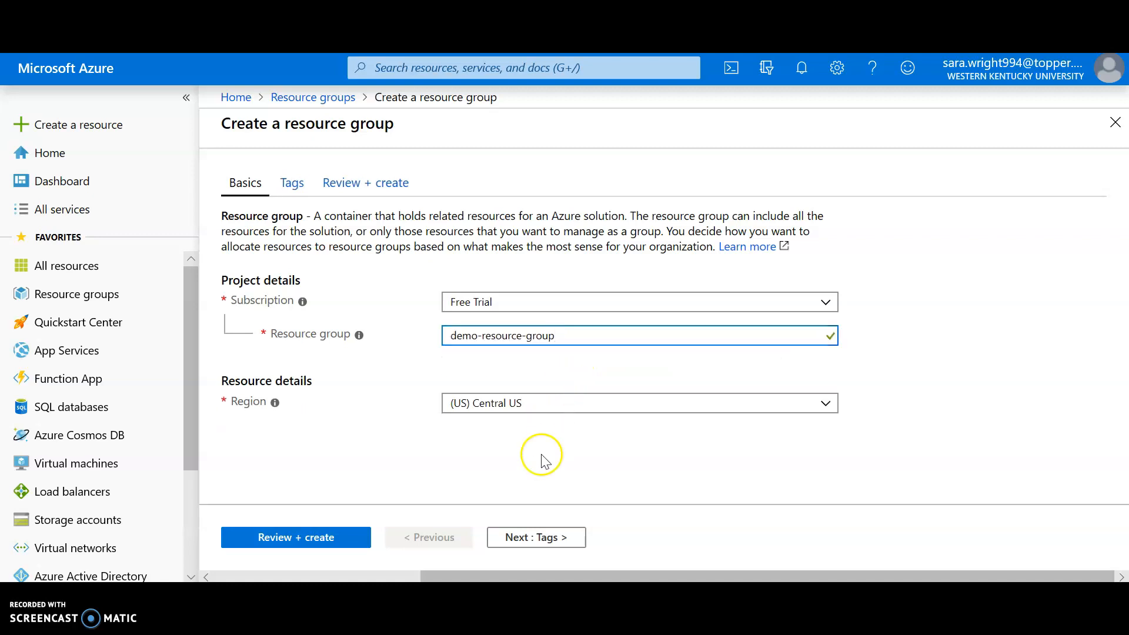
# Step: Add tag demo with value demo1 and reach the review, which shows Validation passed
pyautogui.click(525, 546)
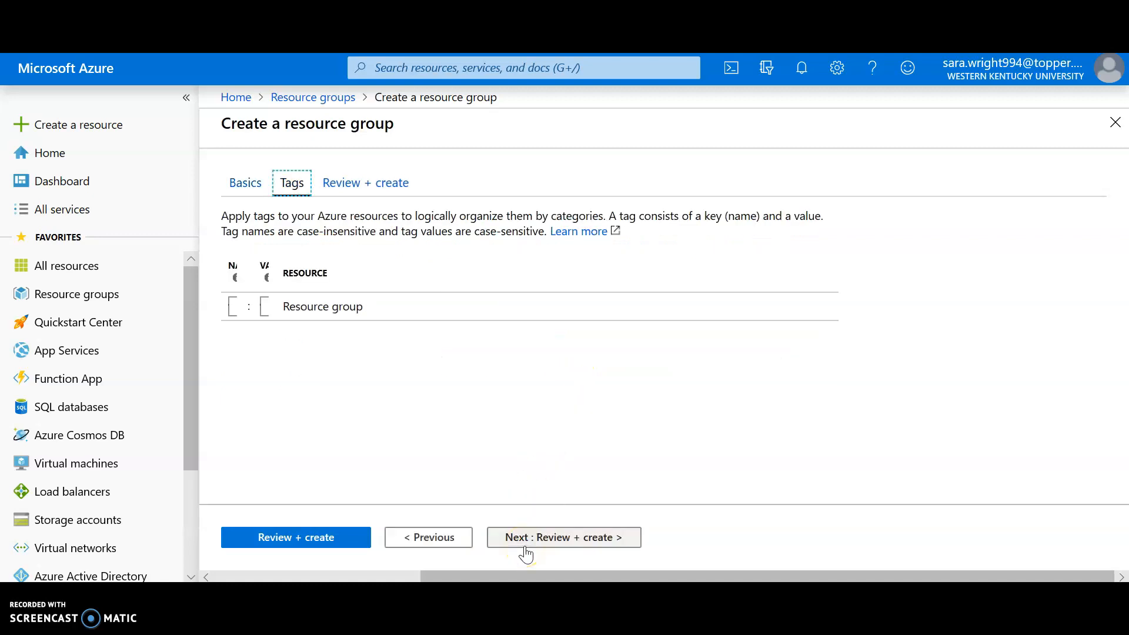
pyautogui.click(394, 308)
pyautogui.click(377, 329)
pyautogui.click(600, 306)
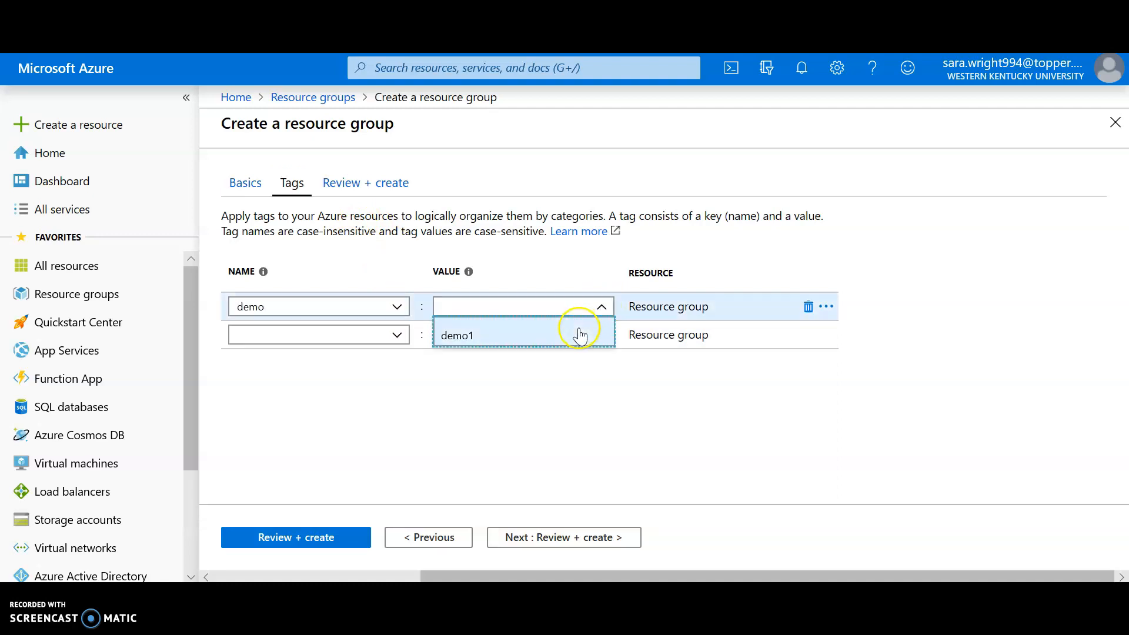
pyautogui.click(579, 329)
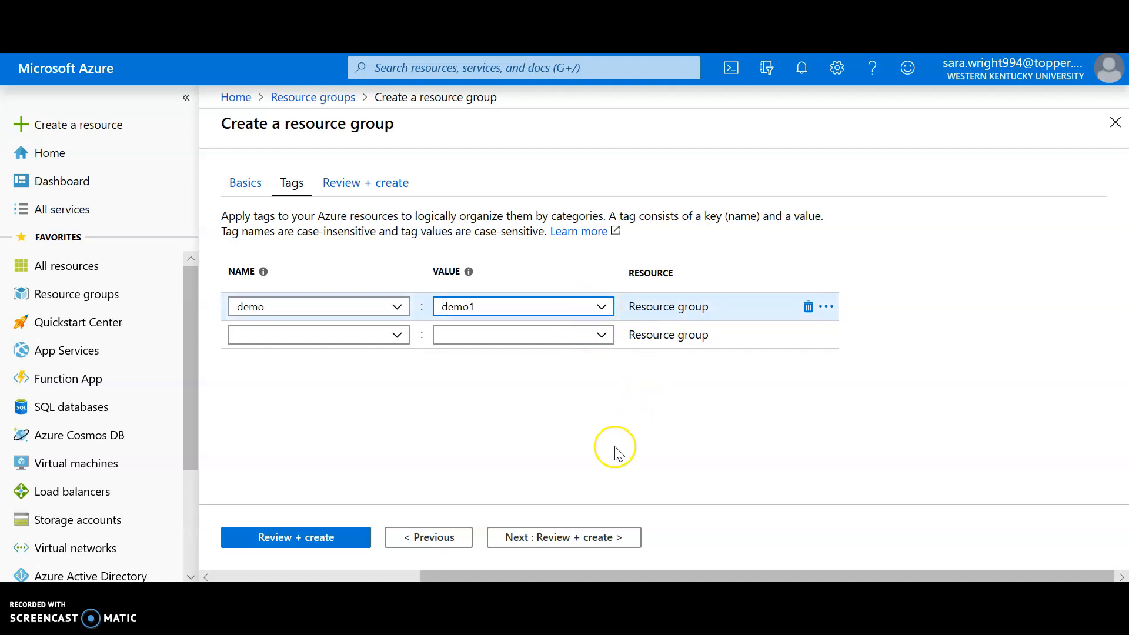
pyautogui.click(550, 539)
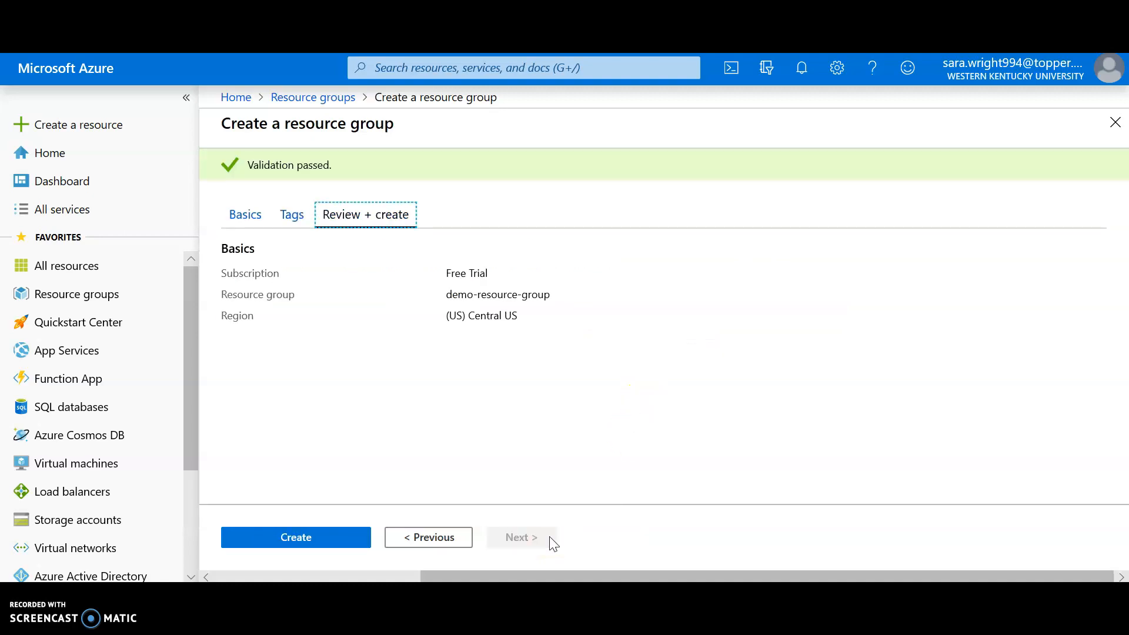
# Step: Create demo-resource-group, dismiss the created notice, and refresh the list to show four groups
pyautogui.click(353, 543)
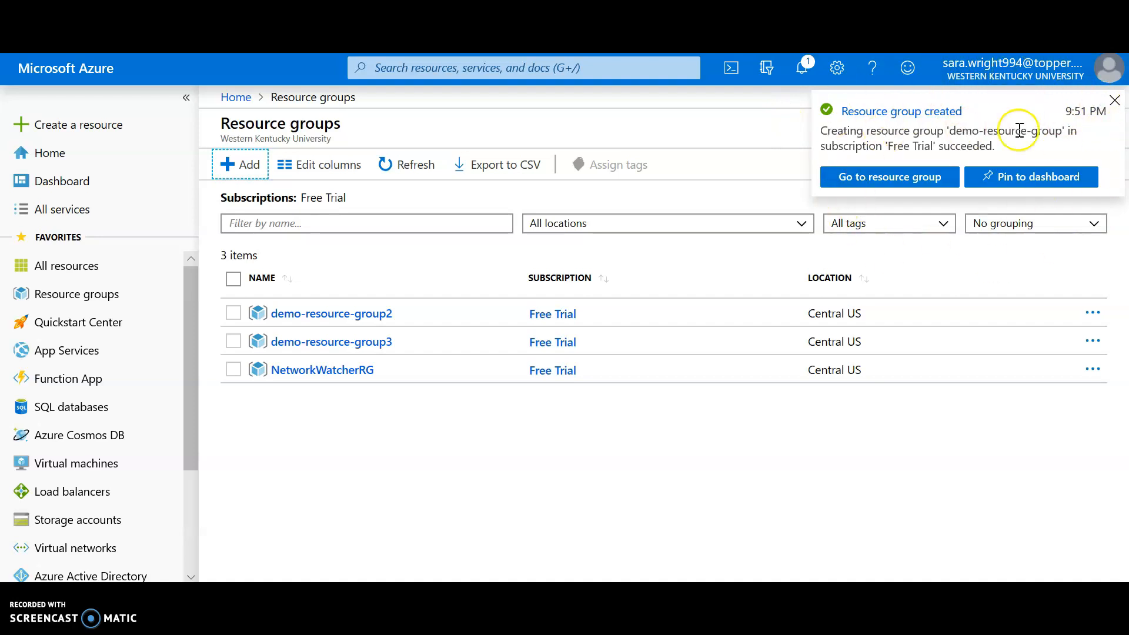
pyautogui.click(1113, 100)
pyautogui.click(400, 179)
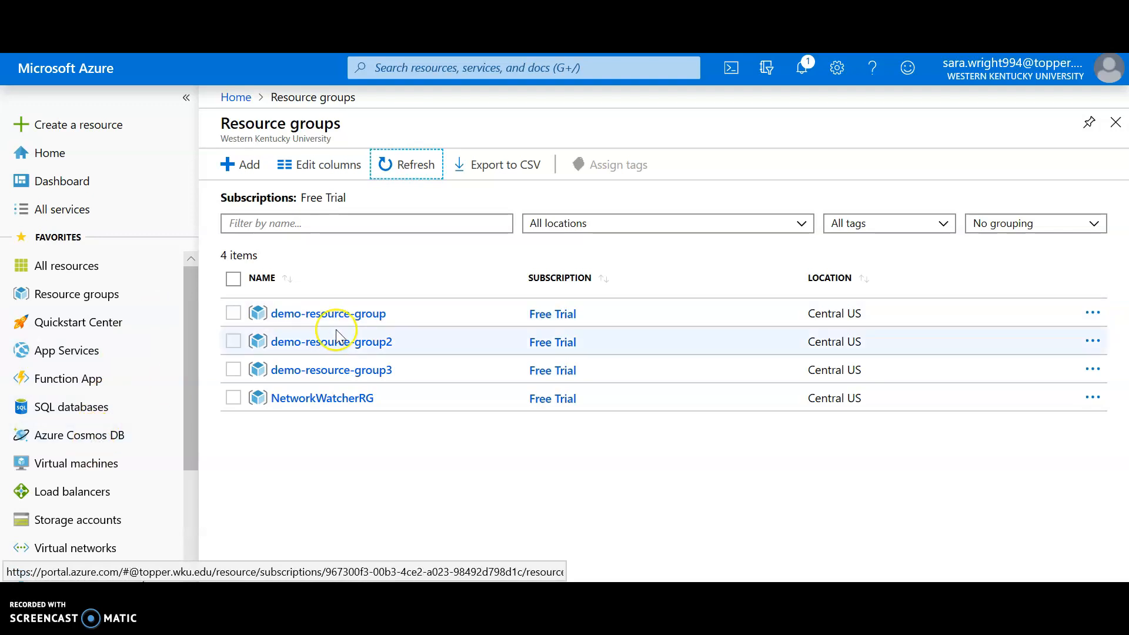
# Step: From Virtual machines, start a new VM on the Basics tab with Free Trial subscription
pyautogui.click(77, 466)
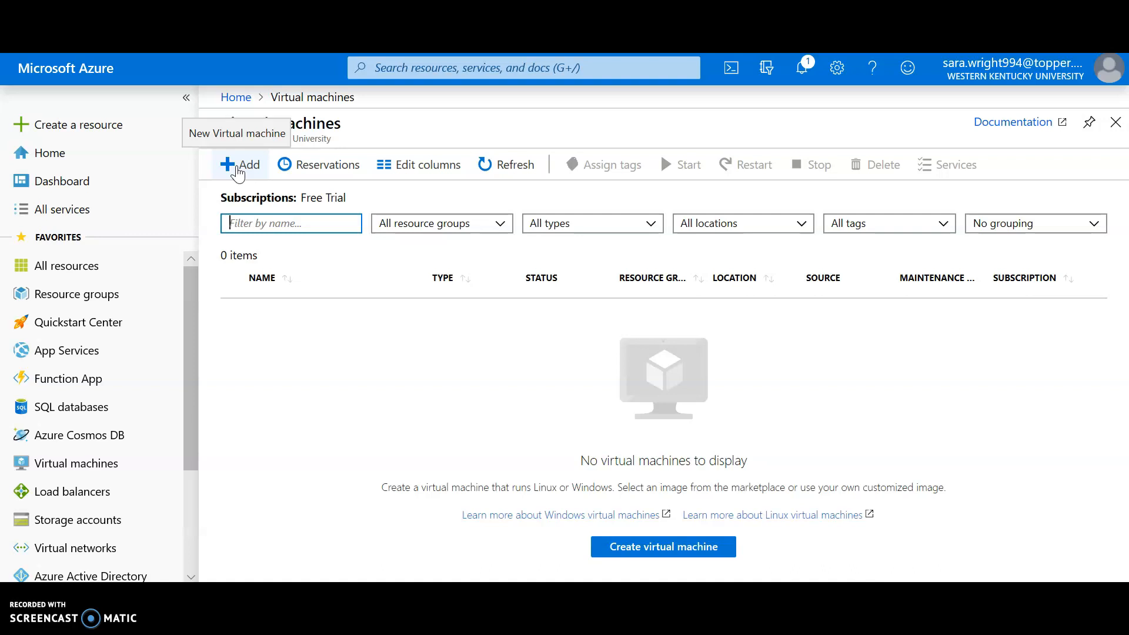
pyautogui.click(237, 166)
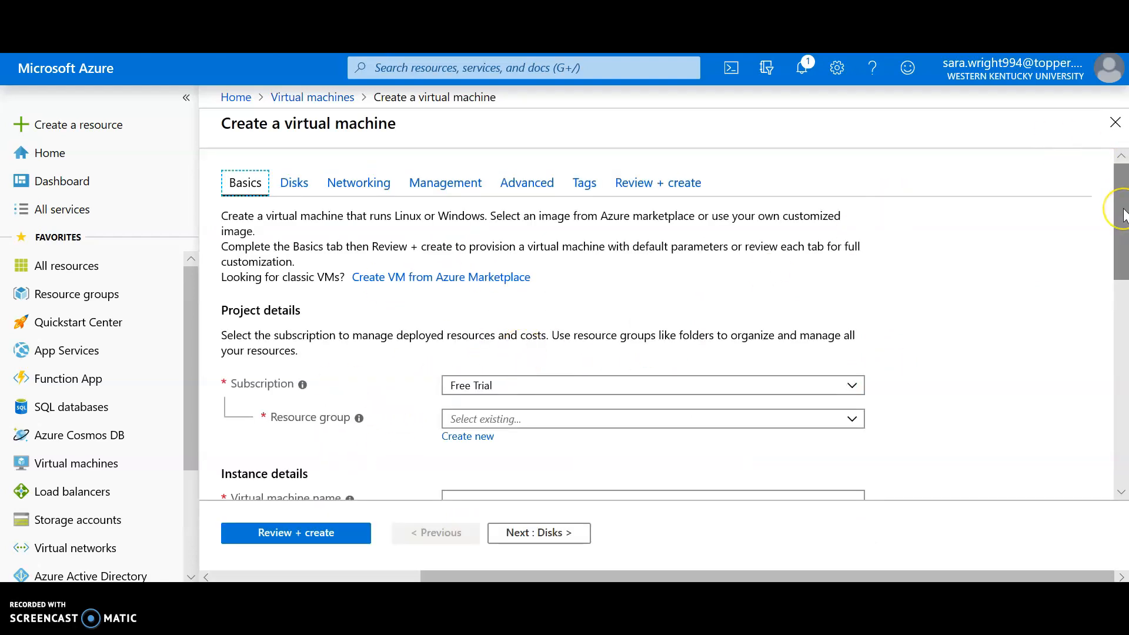
# Step: Choose demo-resource-group as the virtual machine's resource group
pyautogui.moveTo(1123, 214); pyautogui.dragTo(1123, 244)
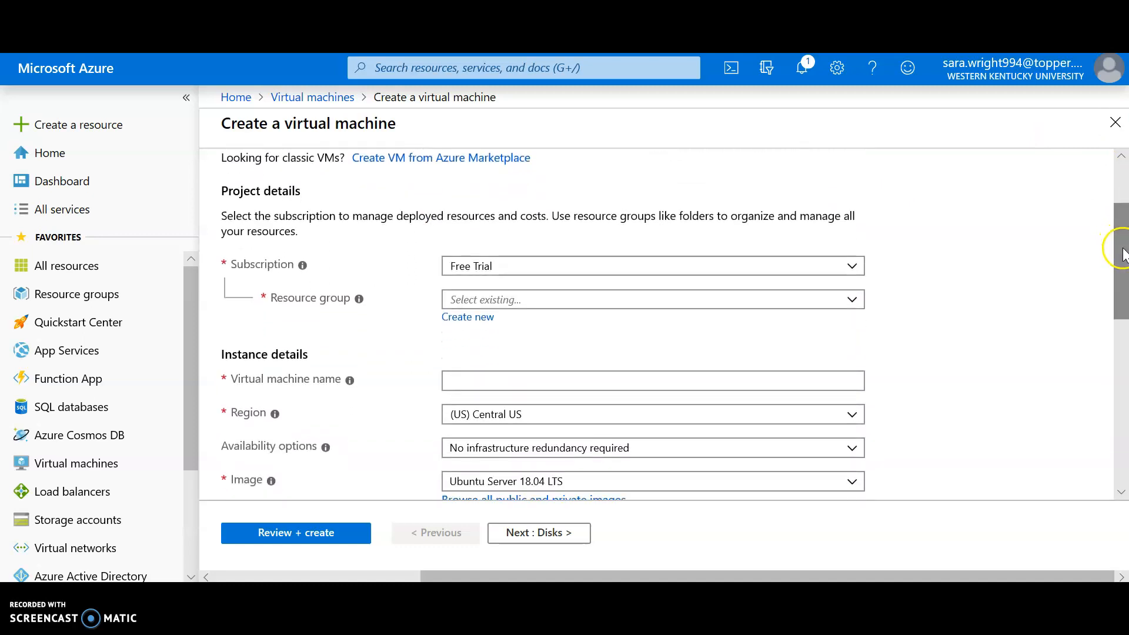
pyautogui.click(687, 299)
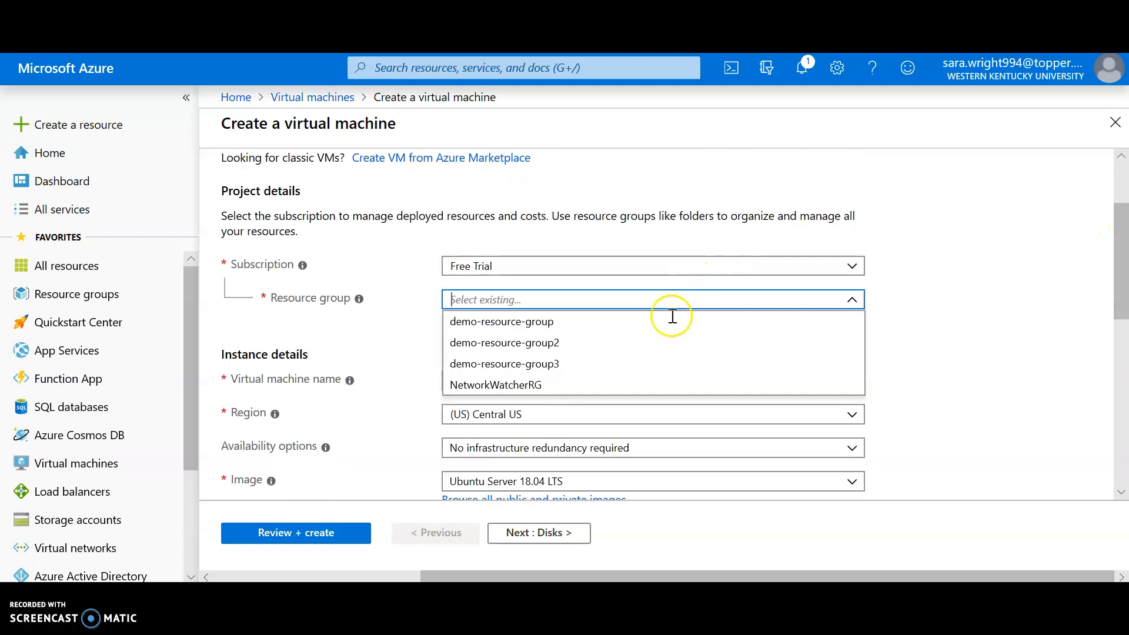
pyautogui.click(612, 332)
# Step: Name the virtual machine demovm and bring up the VM size list
pyautogui.moveTo(1122, 291); pyautogui.dragTo(1123, 325)
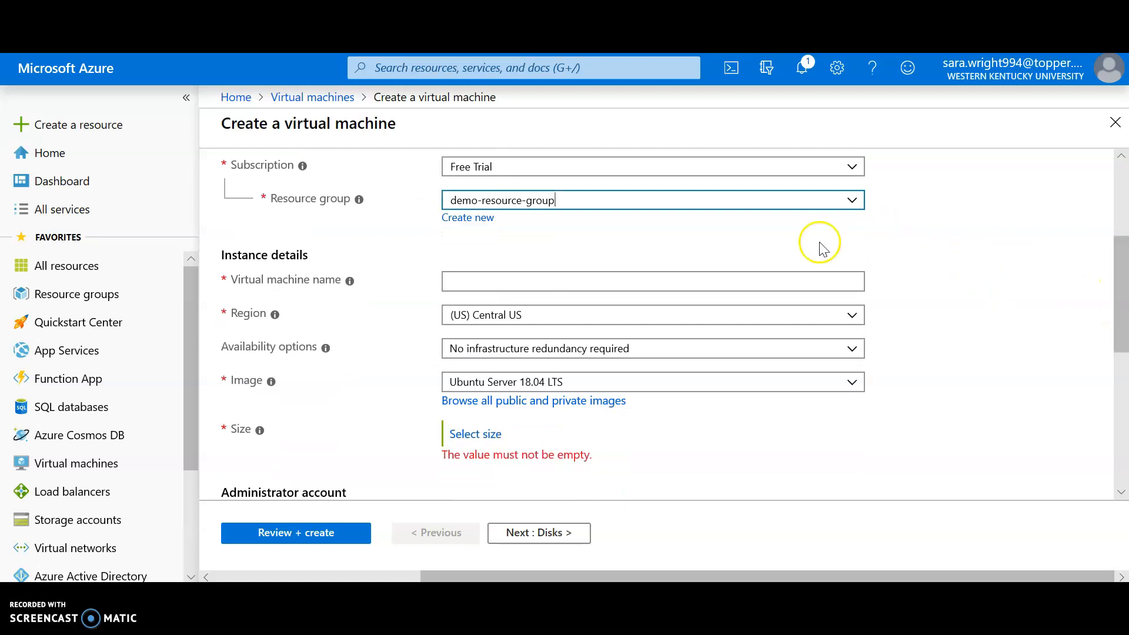
pyautogui.click(791, 287)
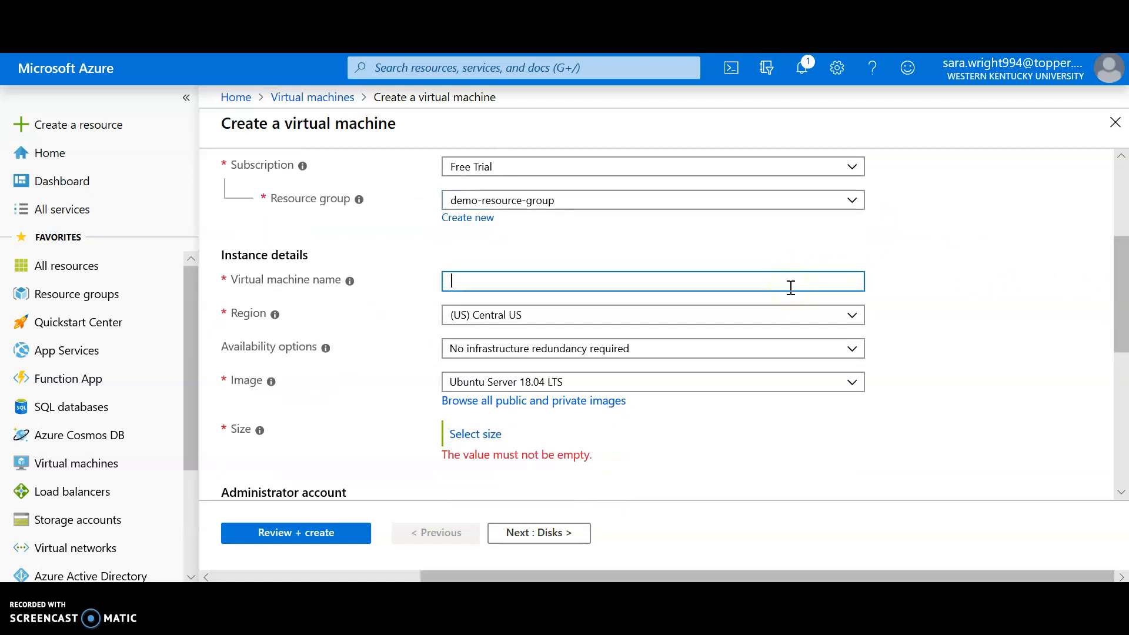
pyautogui.write('demovm')
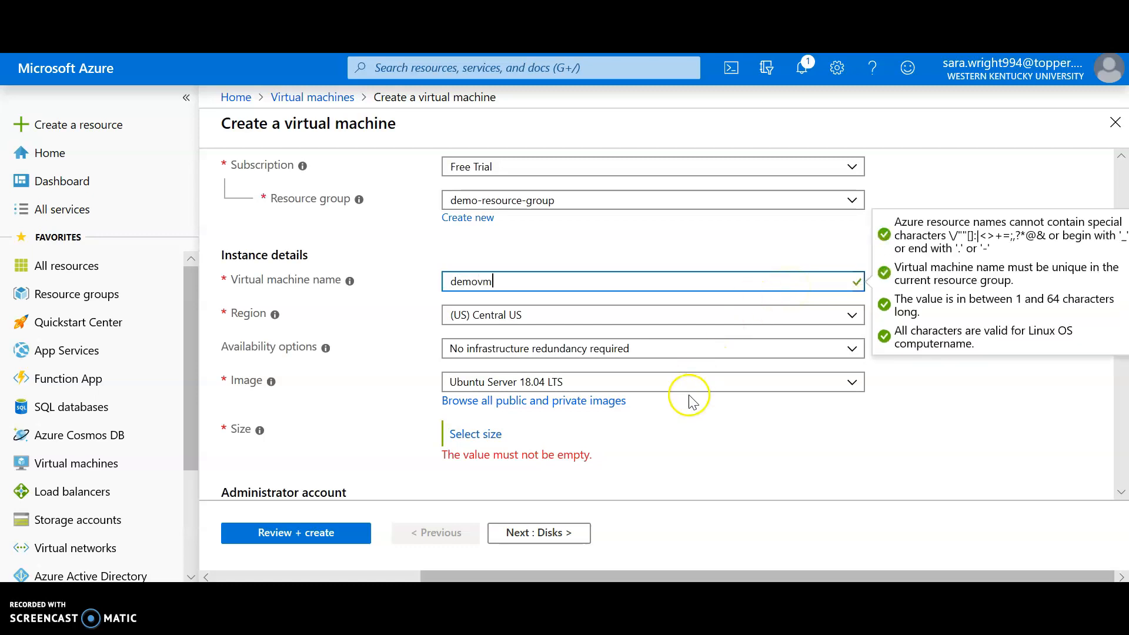
pyautogui.moveTo(1123, 203); pyautogui.dragTo(1124, 353)
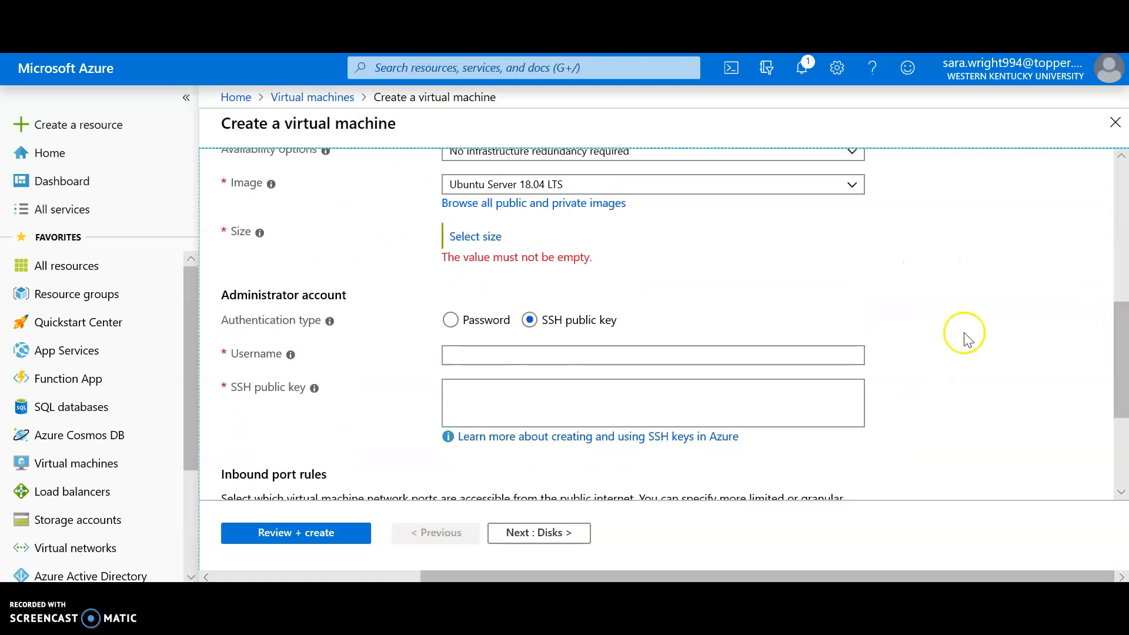
pyautogui.click(483, 238)
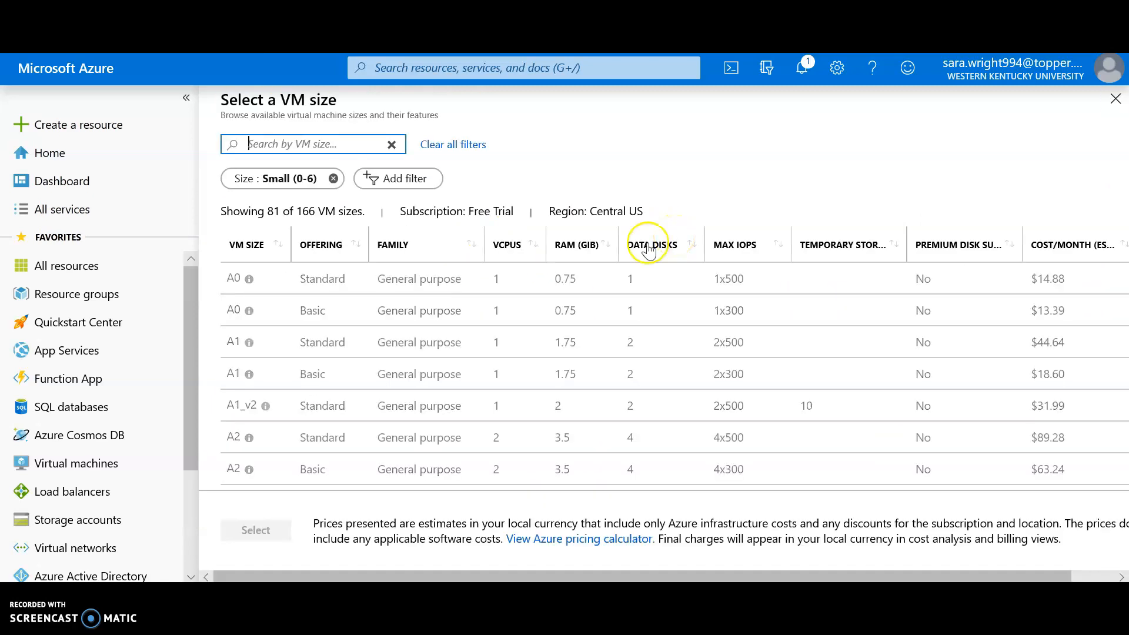
# Step: Highlight the A0 Basic through A2 rows in the VM size table
pyautogui.click(416, 291)
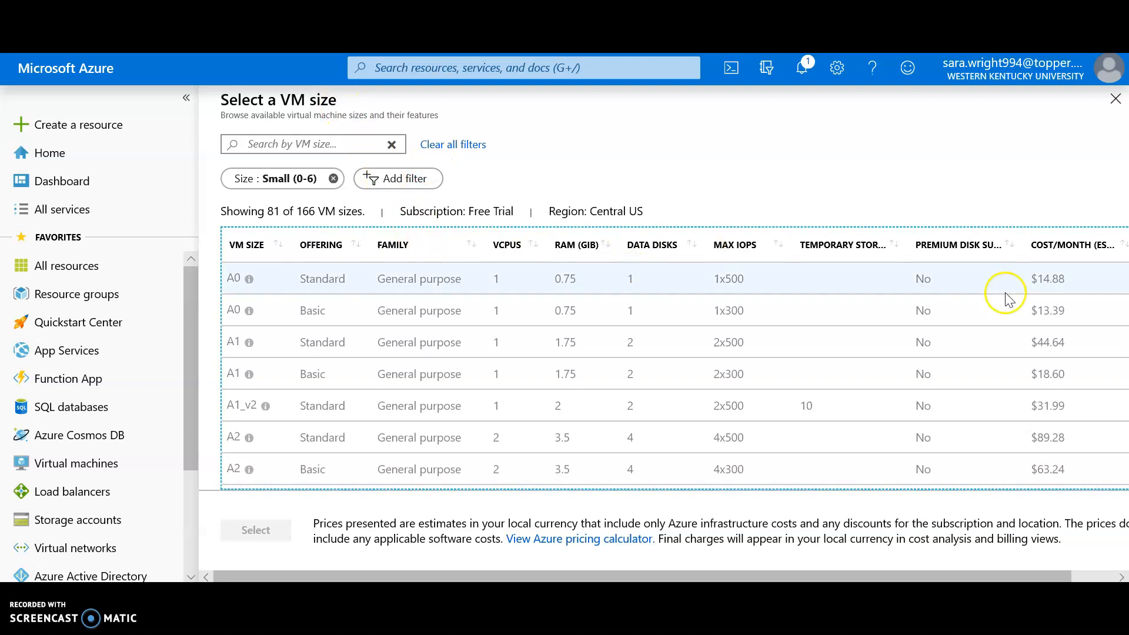
pyautogui.moveTo(988, 461); pyautogui.dragTo(993, 371)
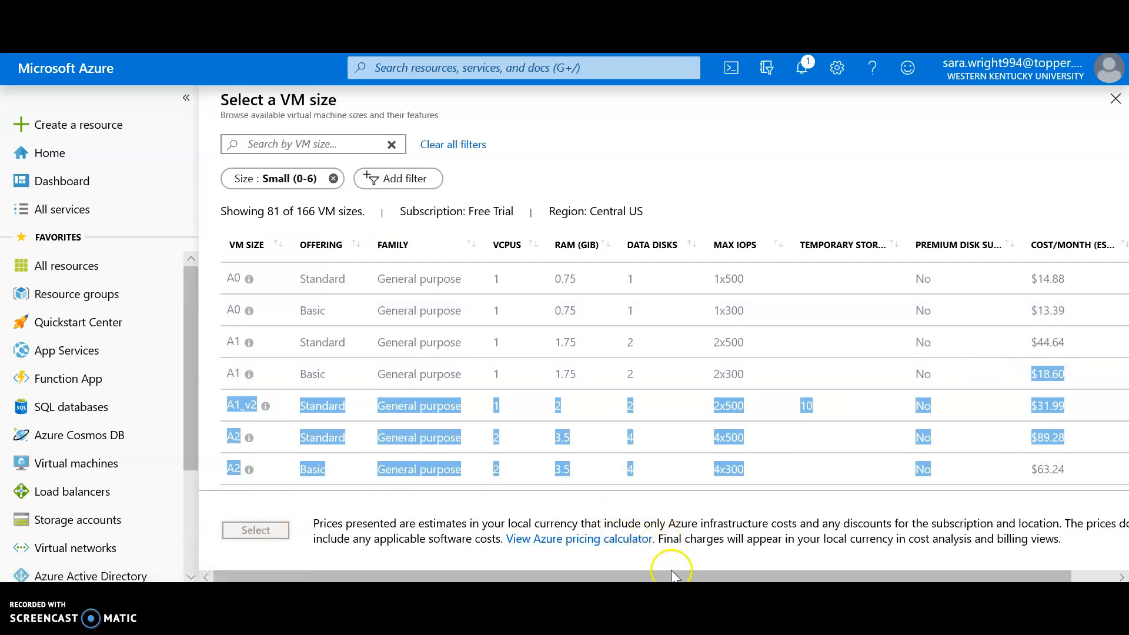
pyautogui.moveTo(672, 573); pyautogui.dragTo(743, 559)
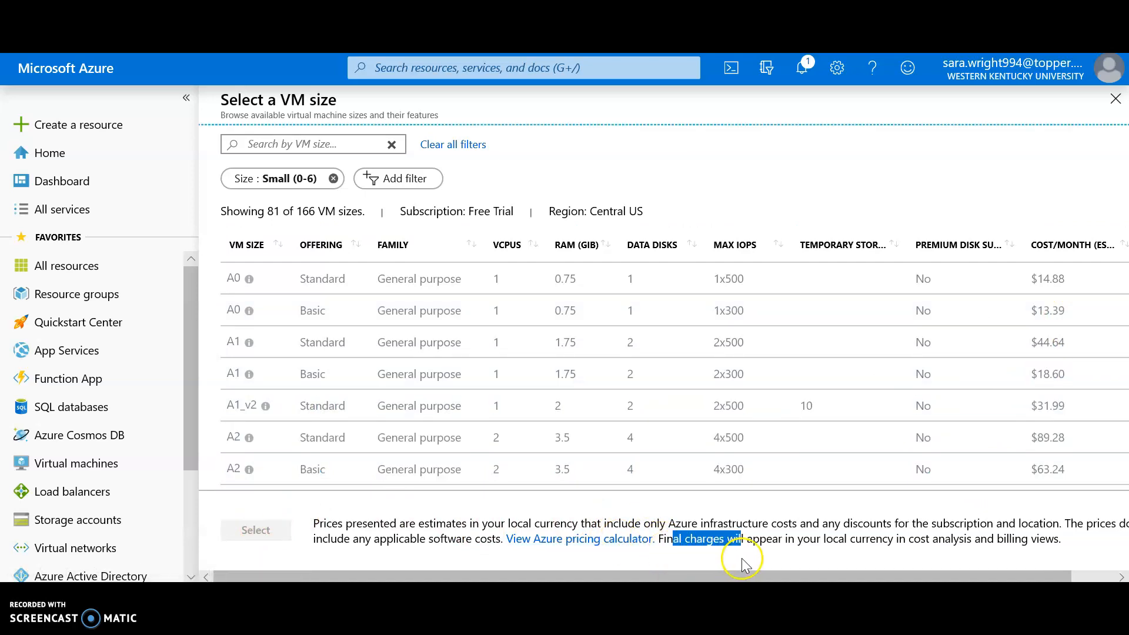
pyautogui.click(550, 157)
pyautogui.click(418, 433)
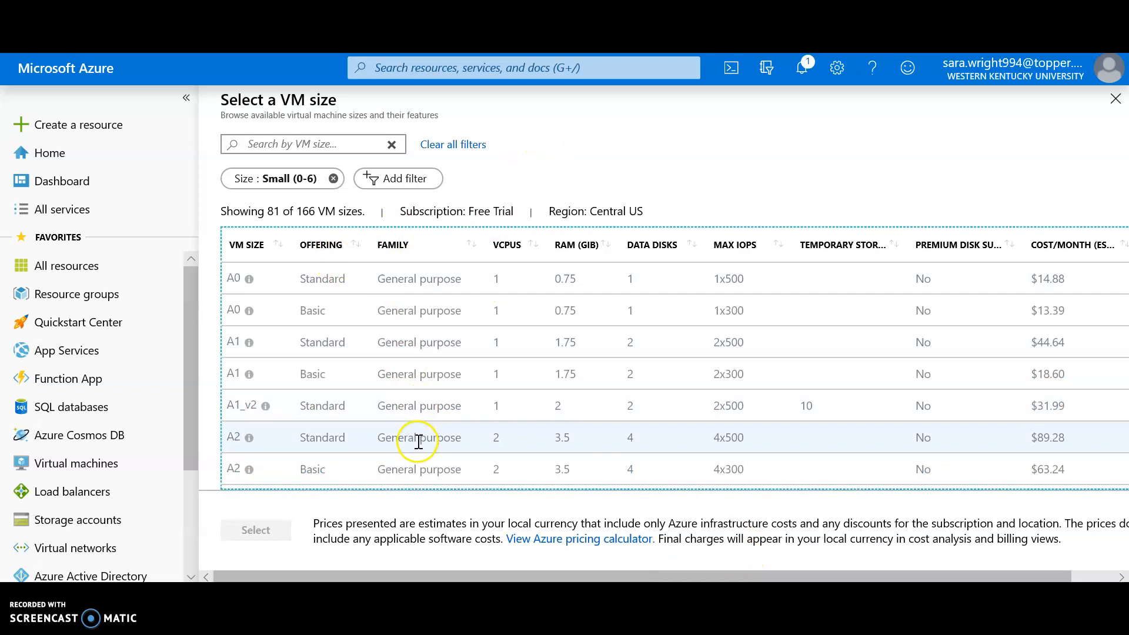
pyautogui.moveTo(441, 443); pyautogui.dragTo(642, 395)
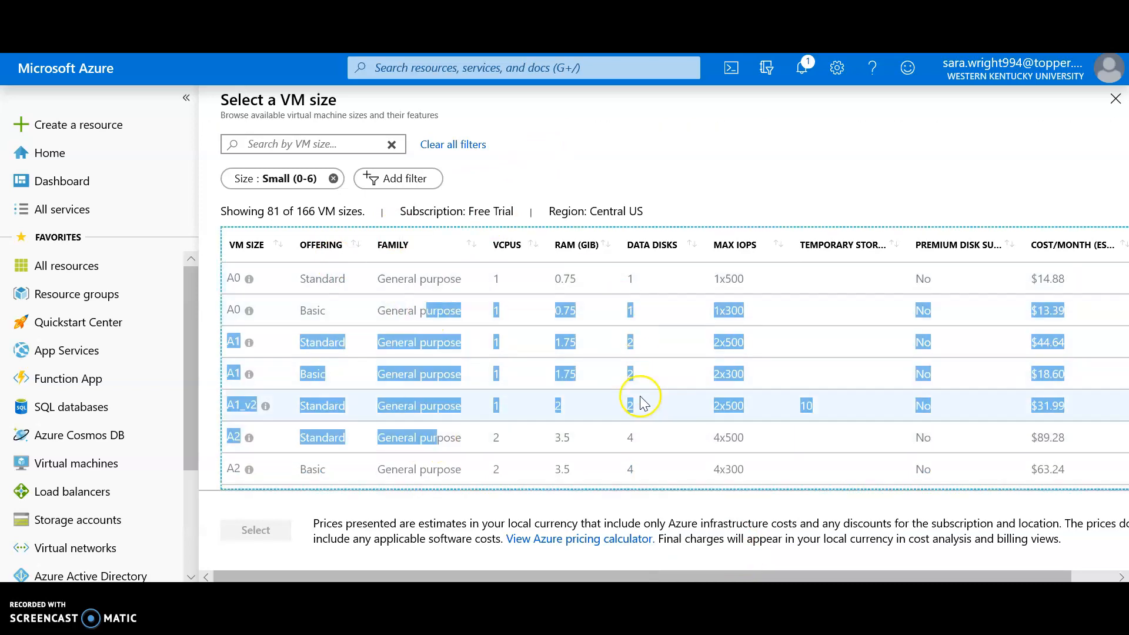
pyautogui.click(536, 88)
# Step: Clear the size search, add a vCPUs filter, and close the list without a size
pyautogui.click(362, 142)
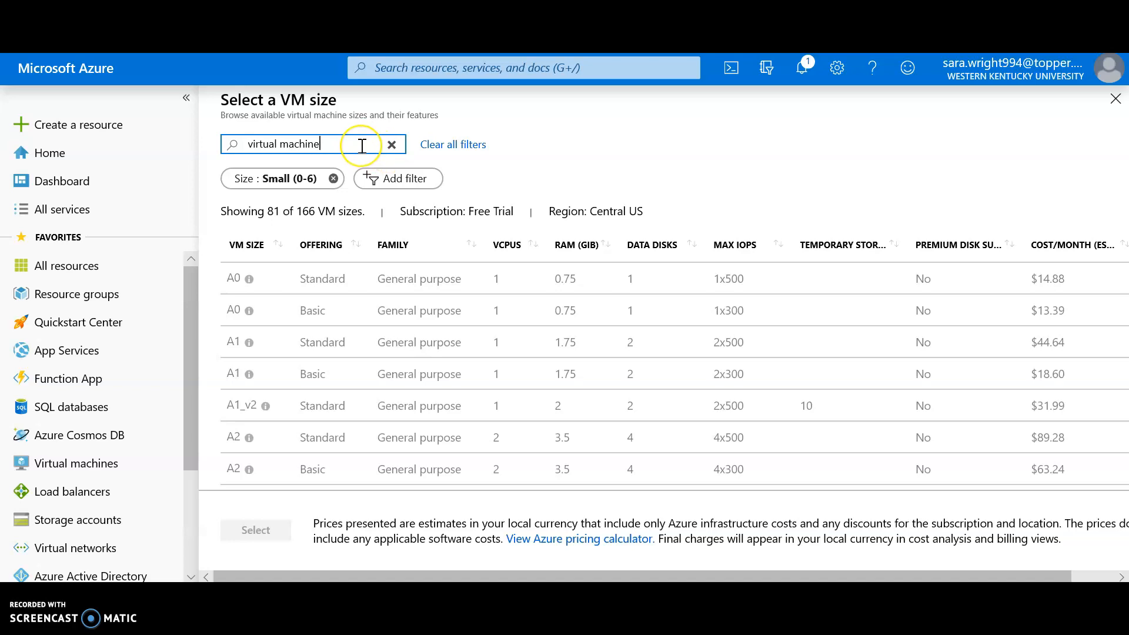
pyautogui.press('BackSpace')
pyautogui.press('BackSpace')
pyautogui.press('BackSpace')
pyautogui.press('BackSpace')
pyautogui.press('BackSpace')
pyautogui.press('BackSpace')
pyautogui.press('BackSpace')
pyautogui.press('BackSpace')
pyautogui.press('BackSpace')
pyautogui.press('BackSpace')
pyautogui.press('BackSpace')
pyautogui.press('BackSpace')
pyautogui.press('BackSpace')
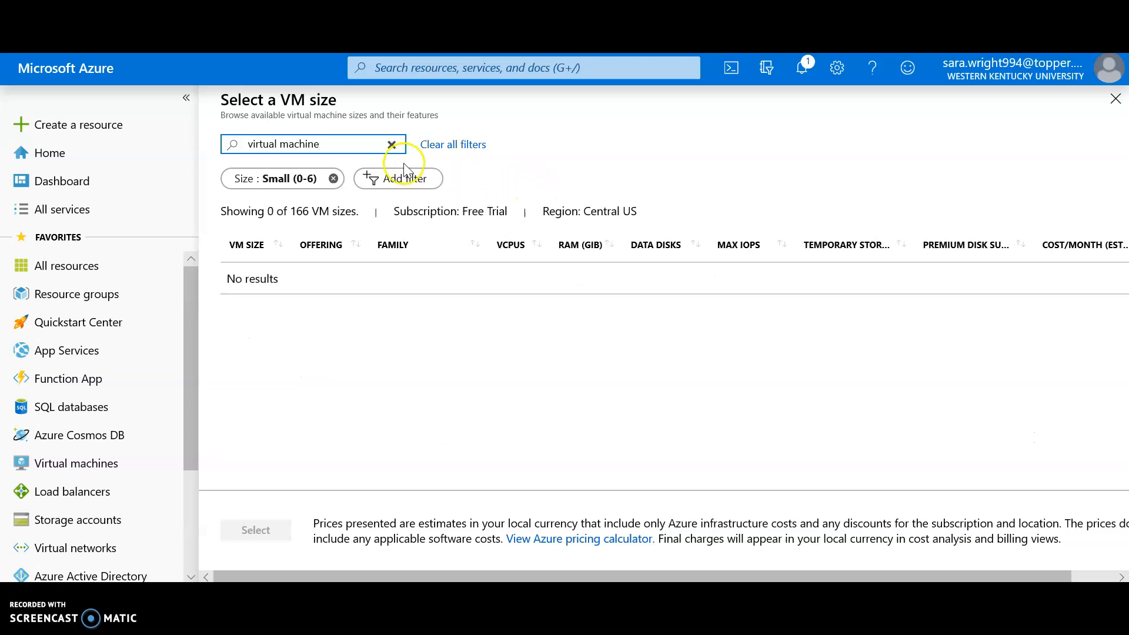
pyautogui.click(392, 144)
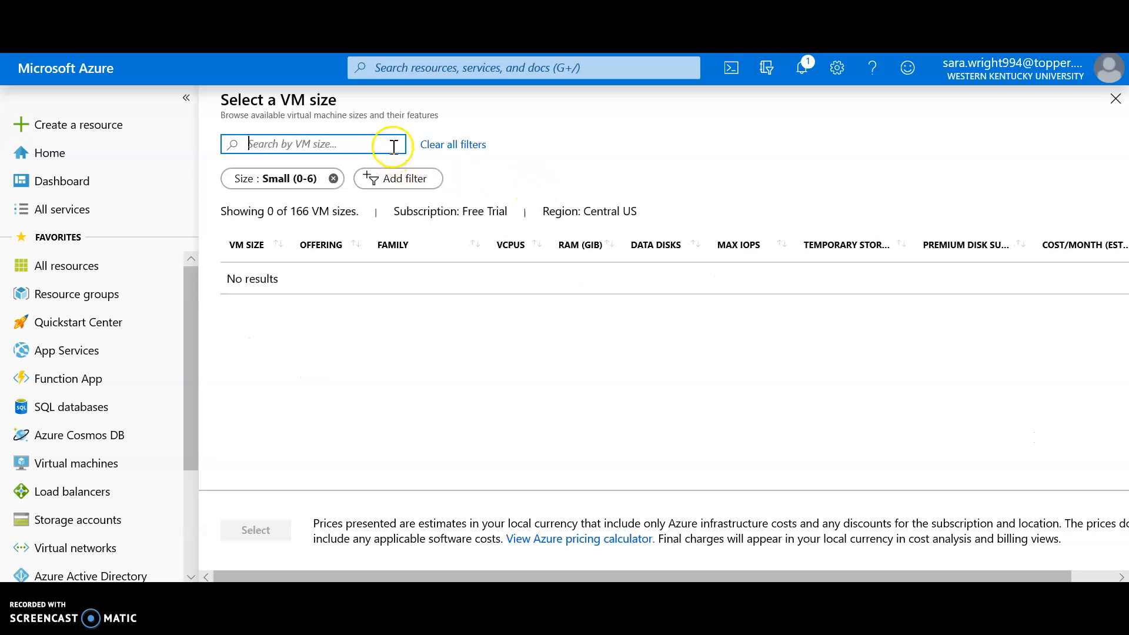
pyautogui.click(388, 178)
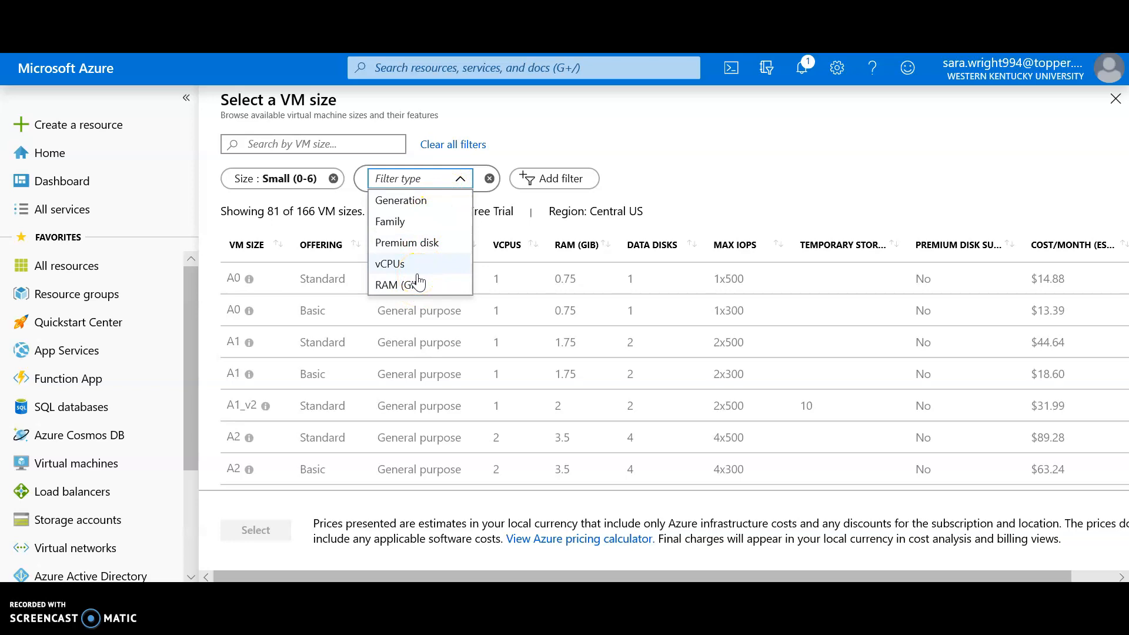
pyautogui.click(416, 266)
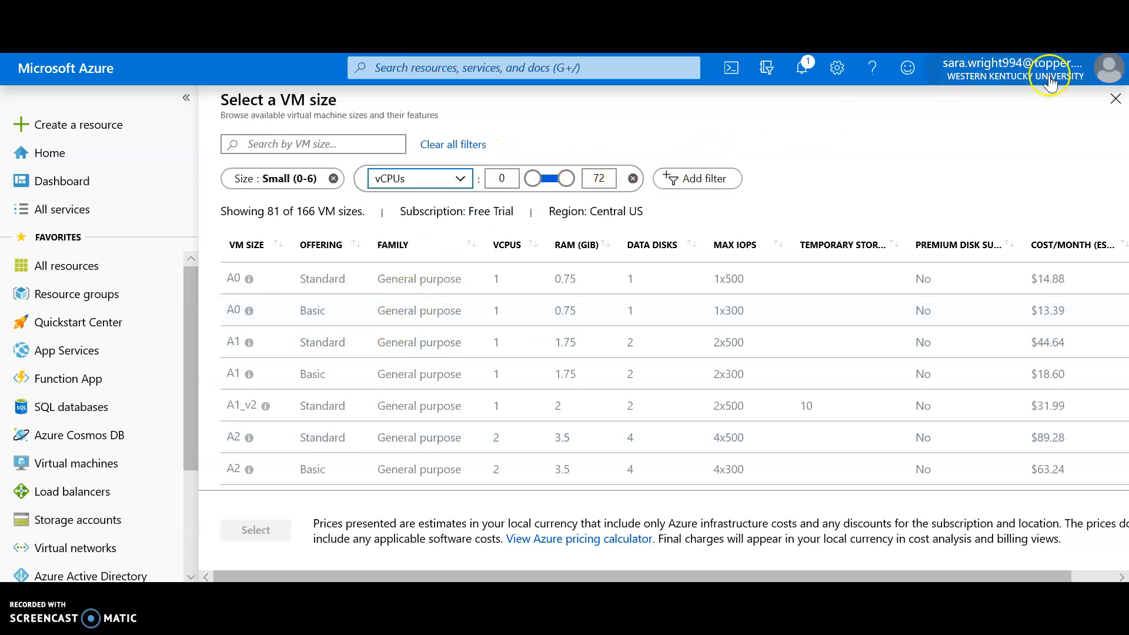
pyautogui.click(1115, 99)
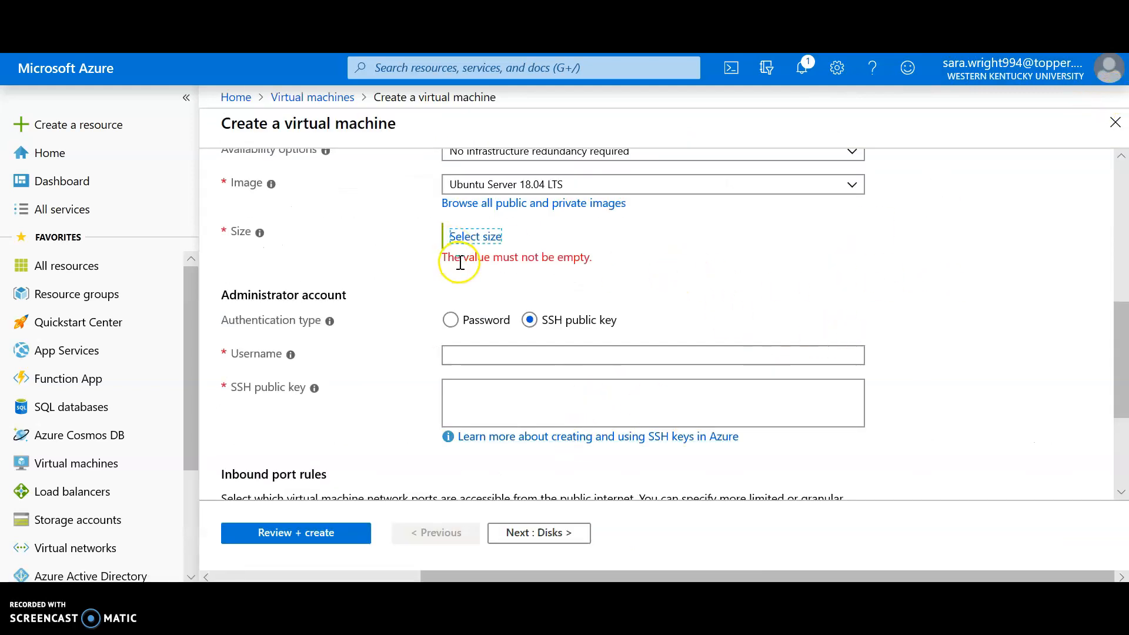
# Step: Keep Ubuntu Server 18.04 LTS and no infrastructure redundancy required as availability option
pyautogui.click(520, 191)
pyautogui.click(516, 204)
pyautogui.moveTo(1121, 391); pyautogui.dragTo(1122, 345)
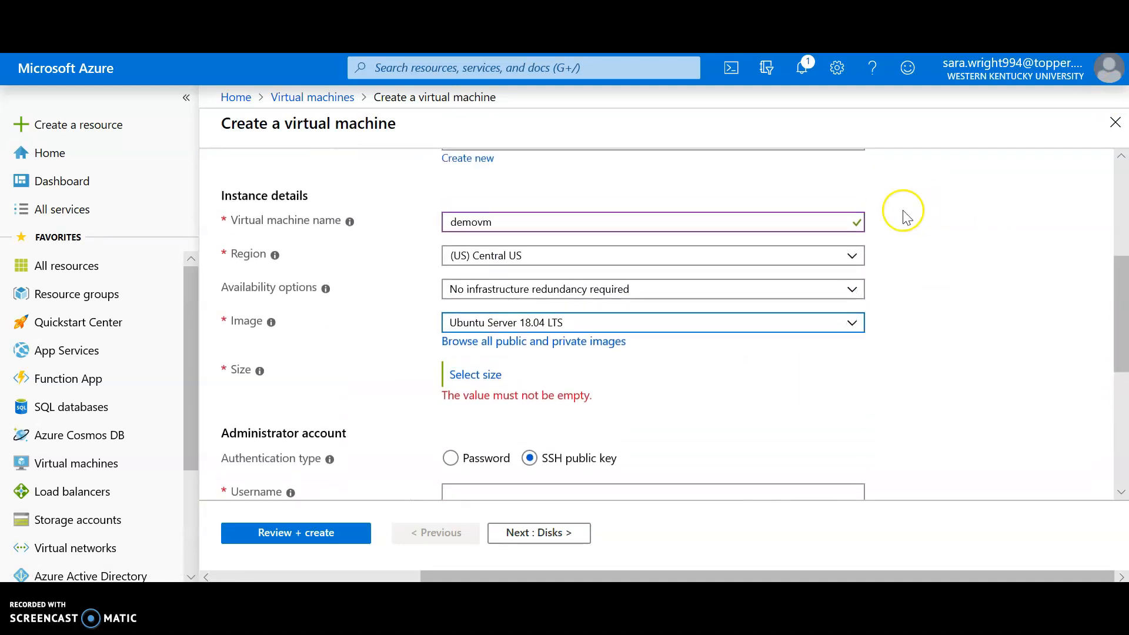
pyautogui.click(704, 296)
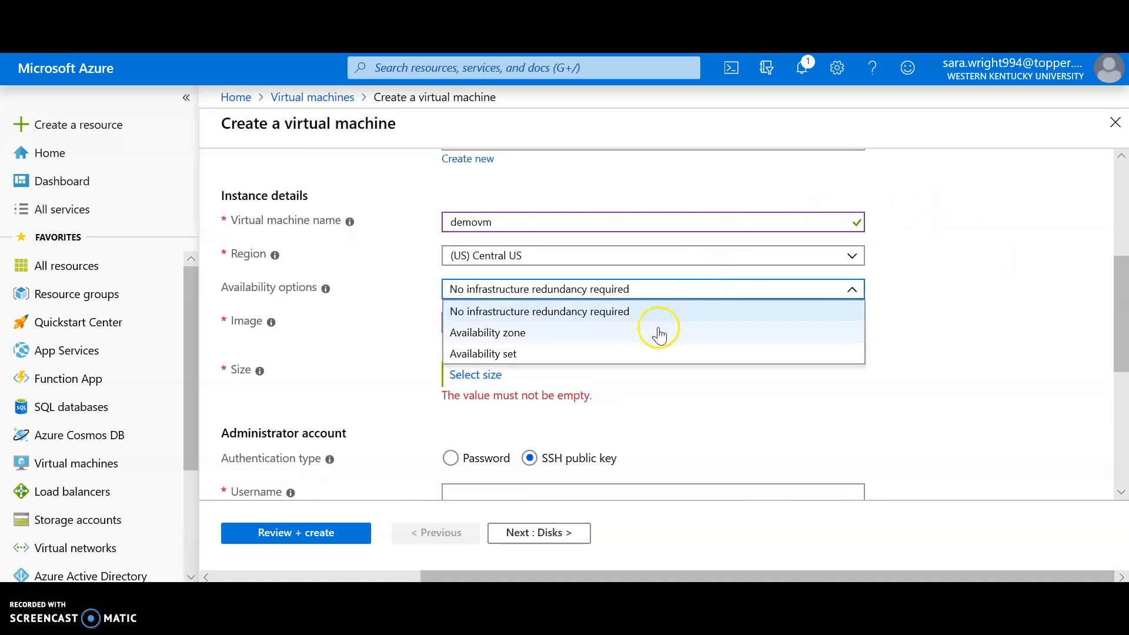
pyautogui.click(659, 315)
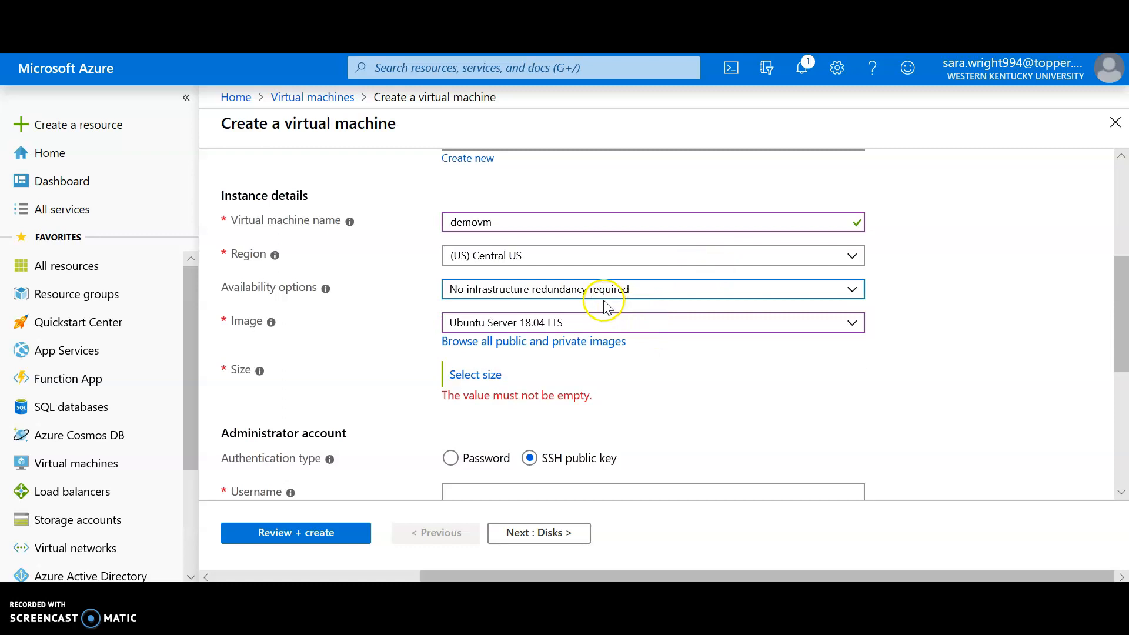
# Step: Switch the image from Red Hat Enterprise Linux 7.6 to Windows Server 2019 Datacenter
pyautogui.click(599, 323)
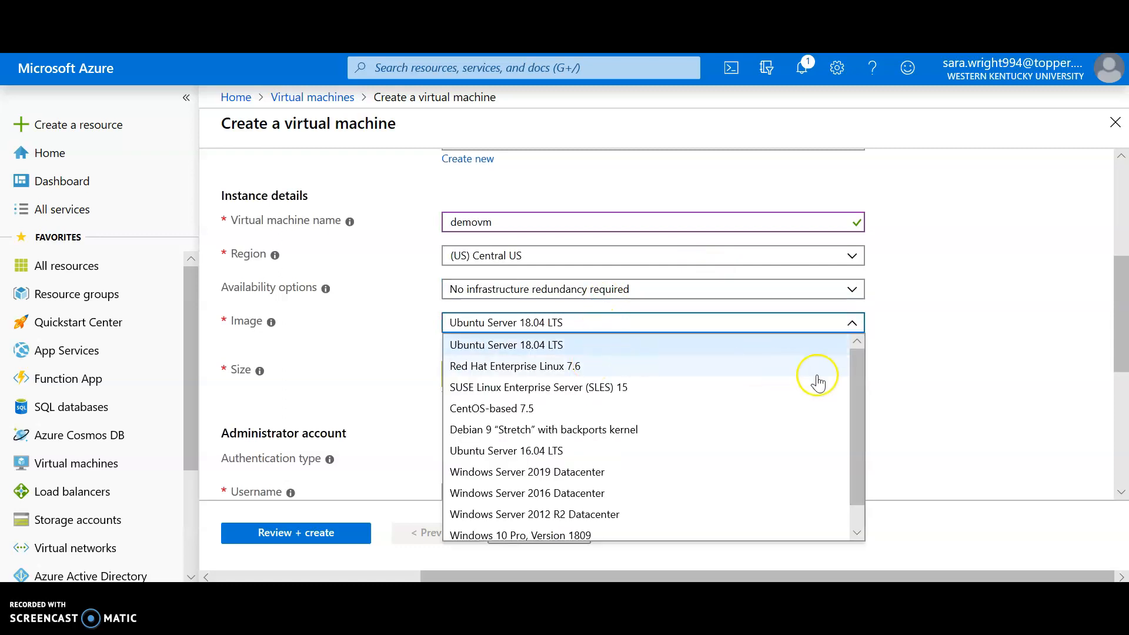
pyautogui.click(799, 373)
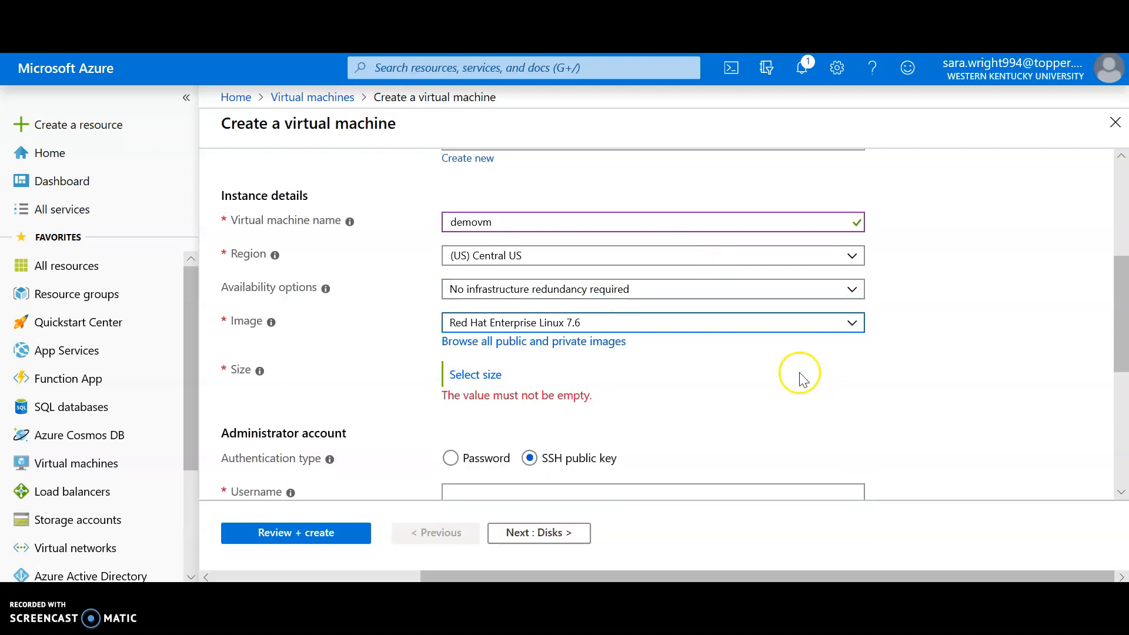
pyautogui.click(659, 330)
pyautogui.moveTo(852, 404); pyautogui.dragTo(855, 473)
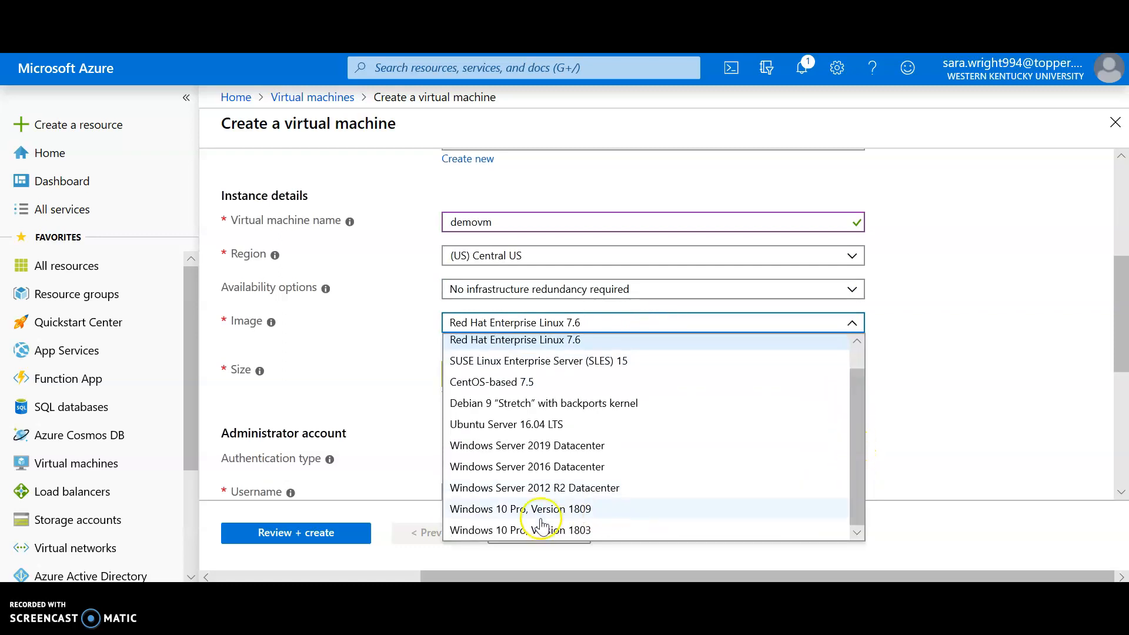
pyautogui.click(577, 451)
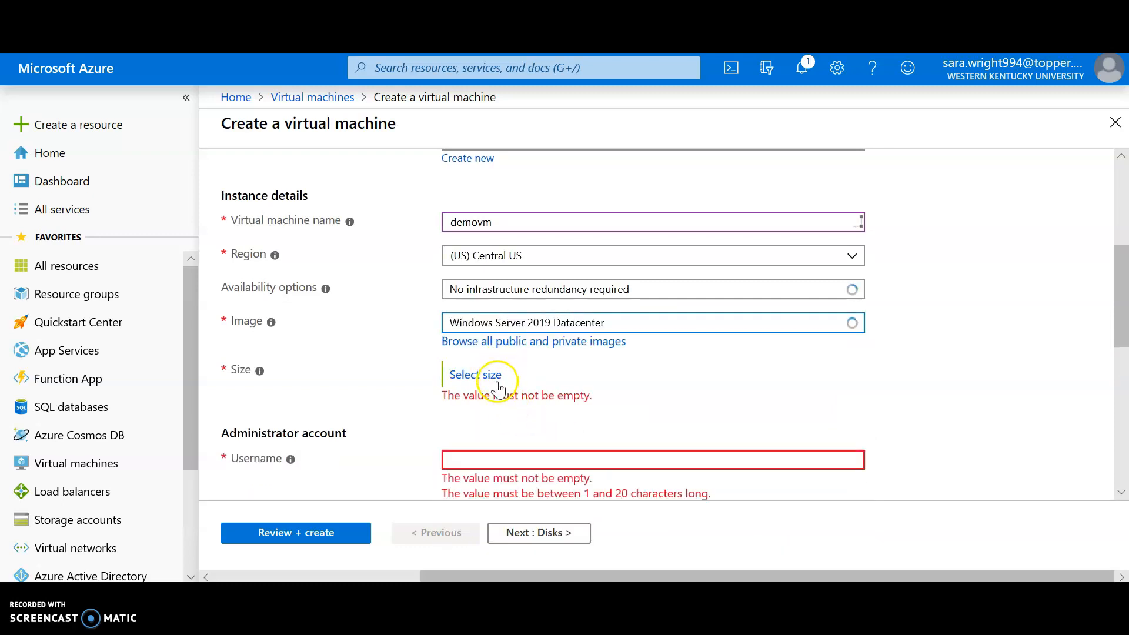
pyautogui.moveTo(1121, 315); pyautogui.dragTo(1121, 353)
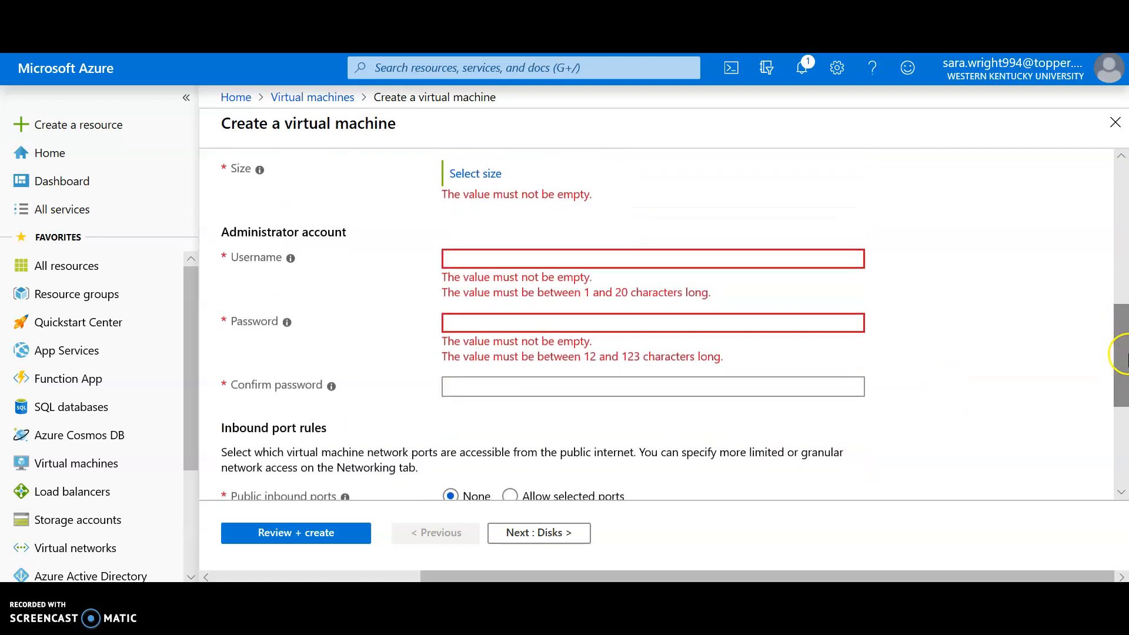
# Step: Reopen the VM size list, collapse the side navigation, and browse the Small (0-6) sizes
pyautogui.click(476, 174)
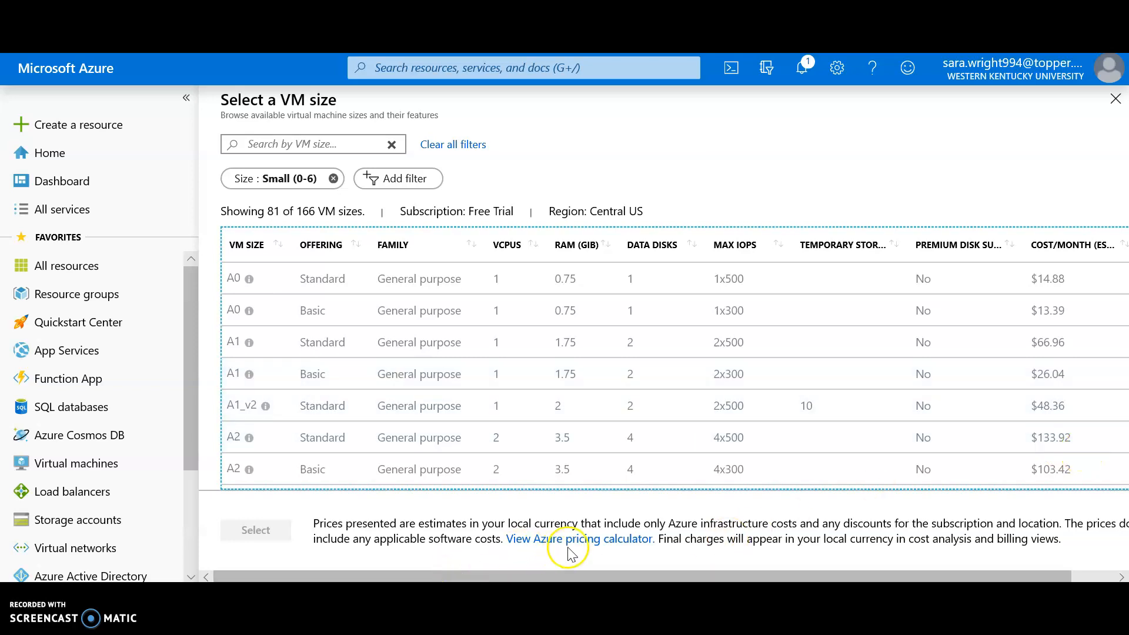
pyautogui.click(259, 530)
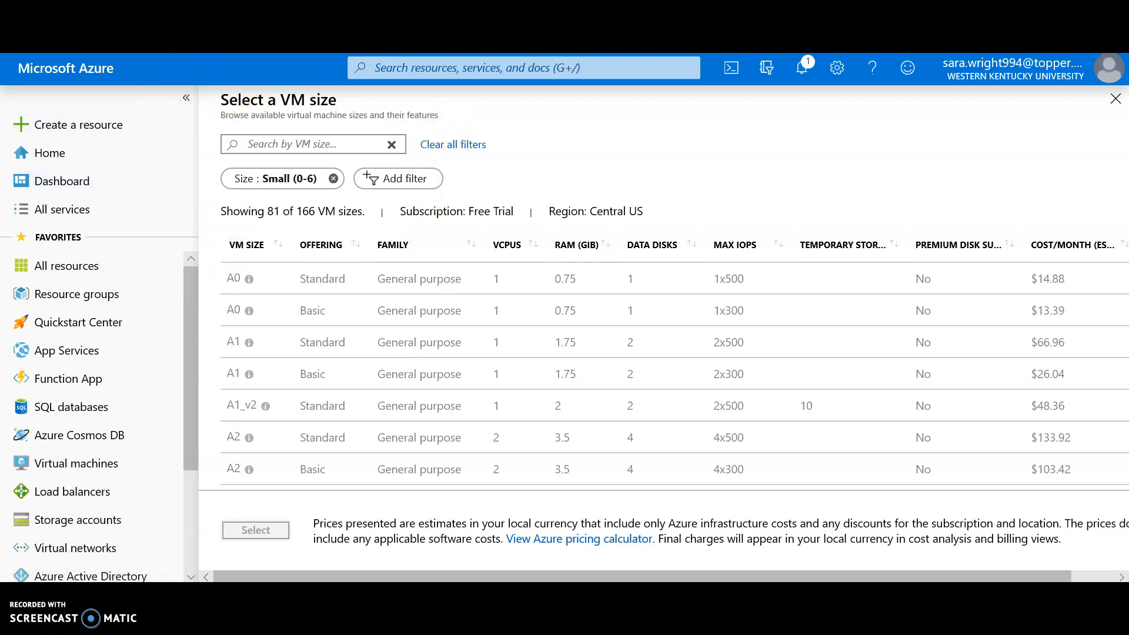
pyautogui.click(188, 91)
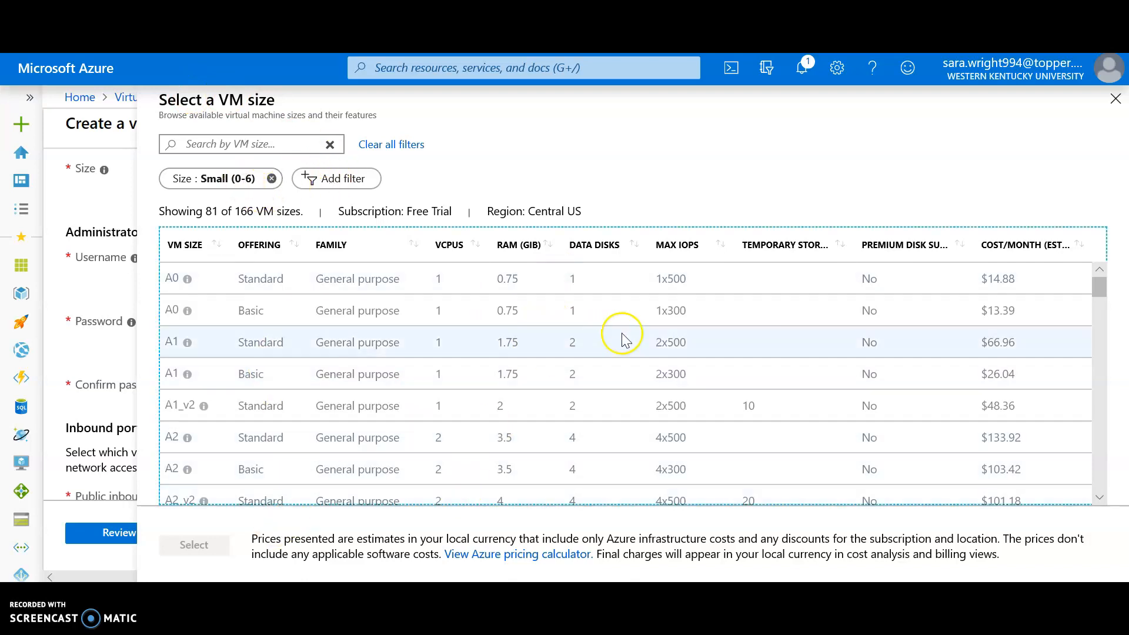
pyautogui.click(695, 433)
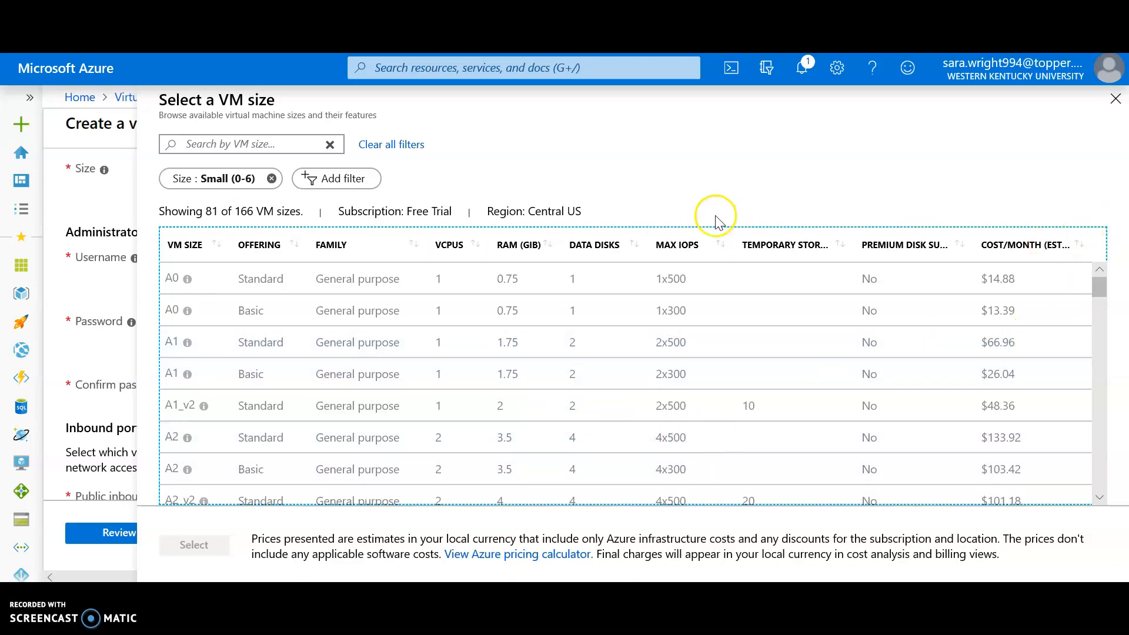
pyautogui.click(306, 145)
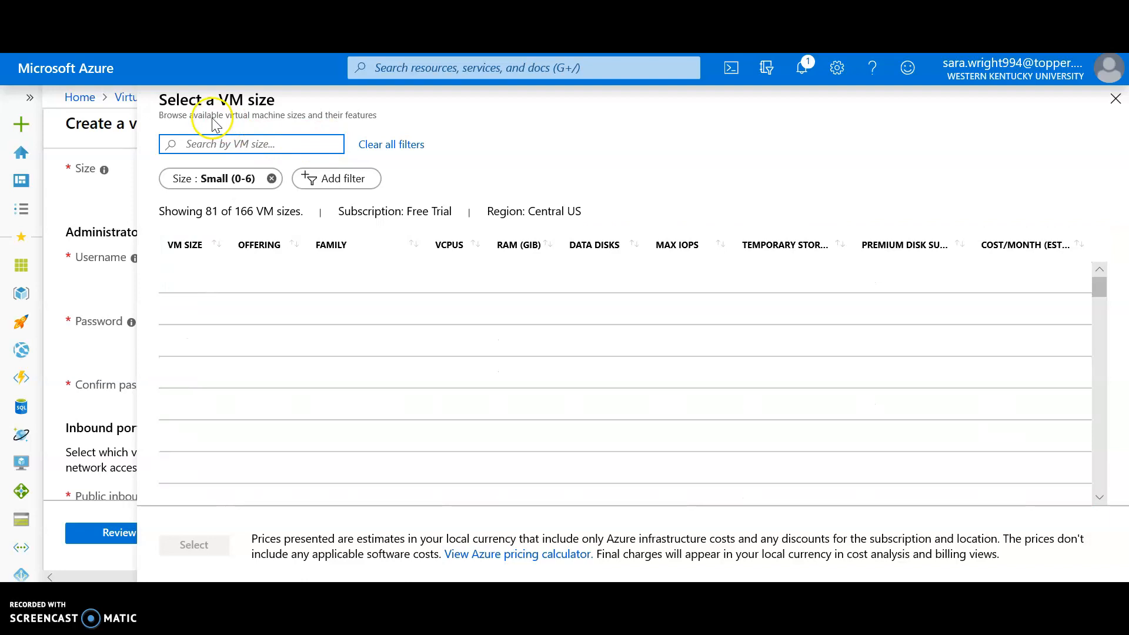
# Step: Close the size list and enter the administrator username
pyautogui.click(1115, 99)
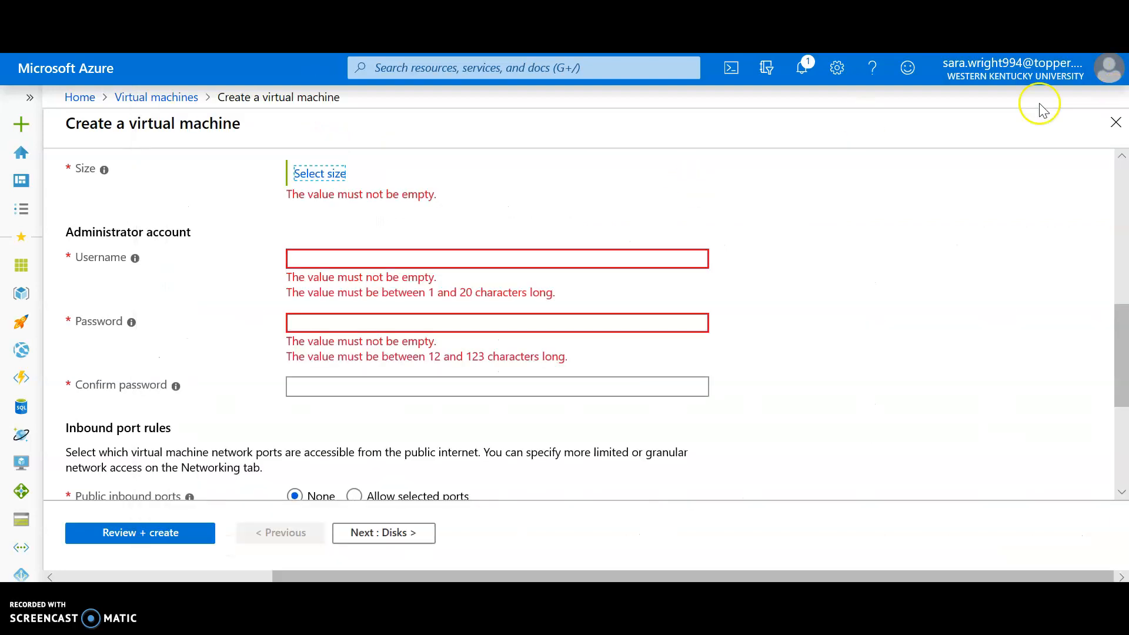
pyautogui.rightClick(454, 267)
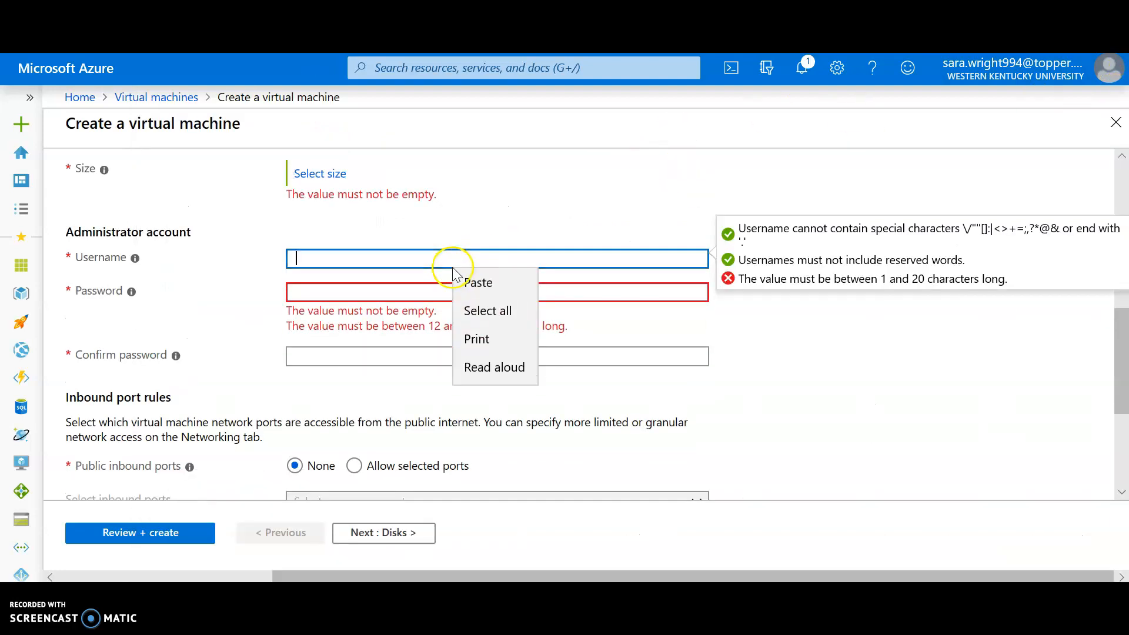
pyautogui.click(390, 259)
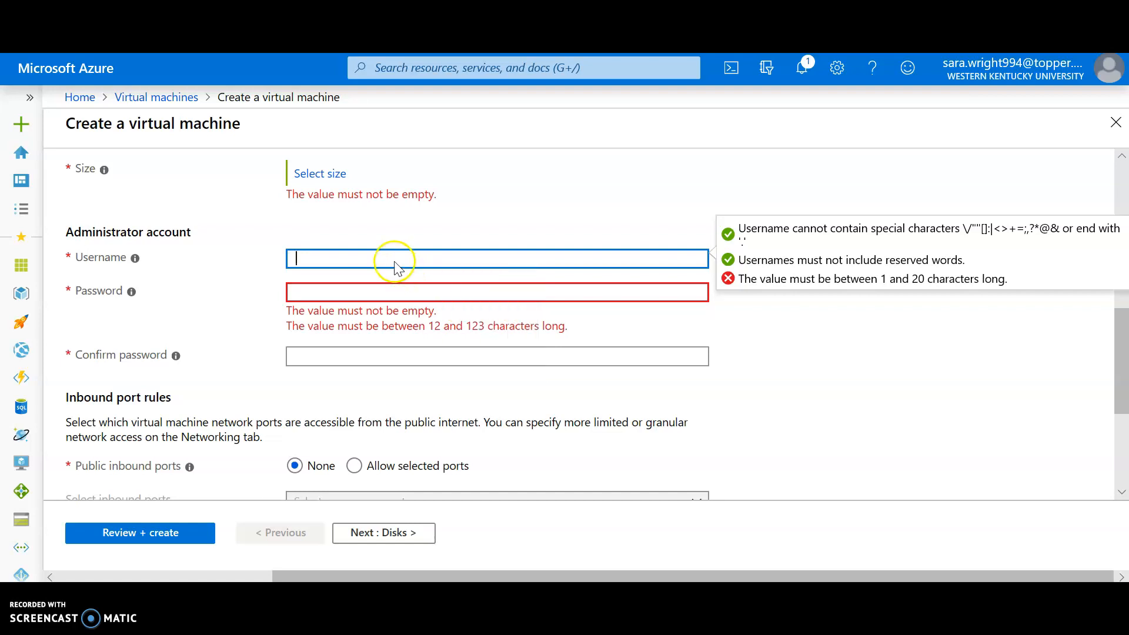
pyautogui.click(380, 252)
pyautogui.write('sasa')
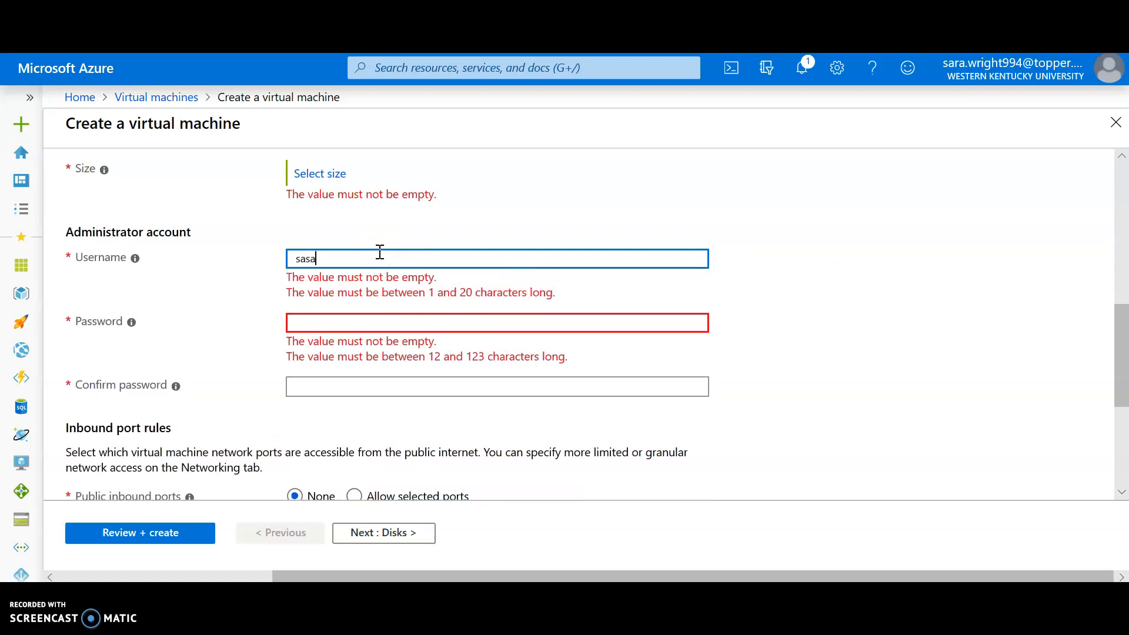
pyautogui.write('2010')
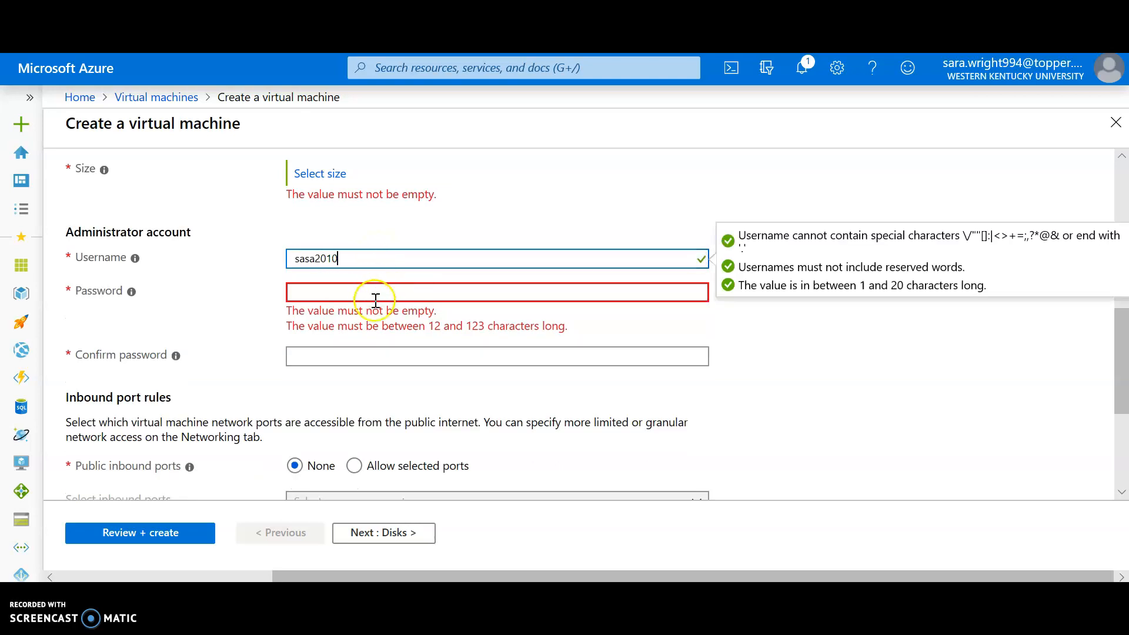
# Step: Enter the administrator password and its matching confirmation
pyautogui.click(375, 300)
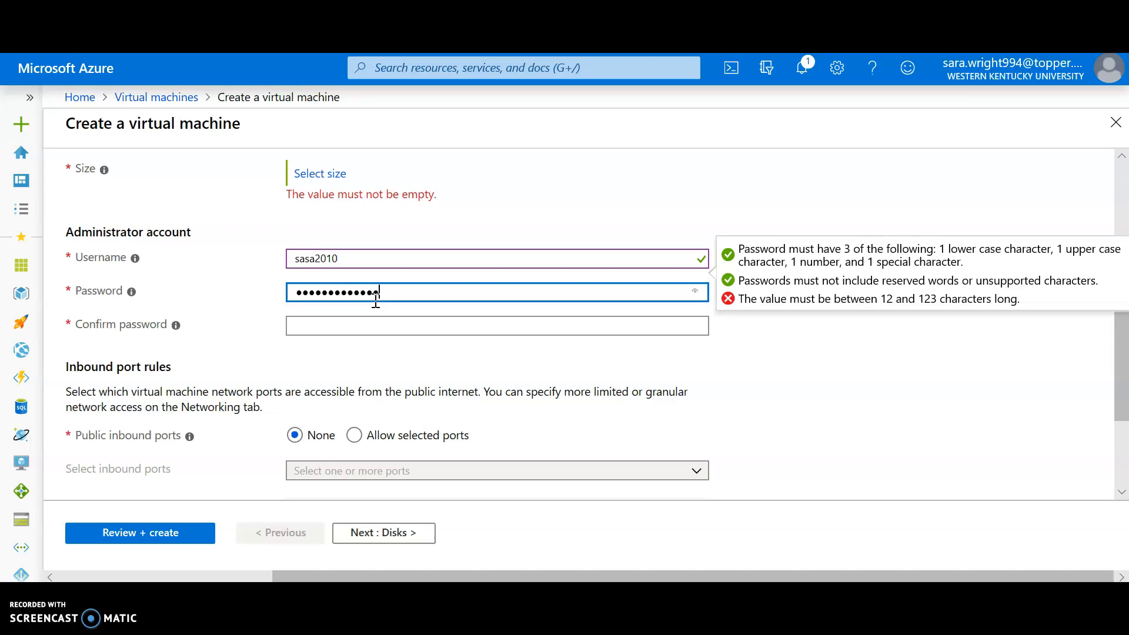
pyautogui.click(375, 323)
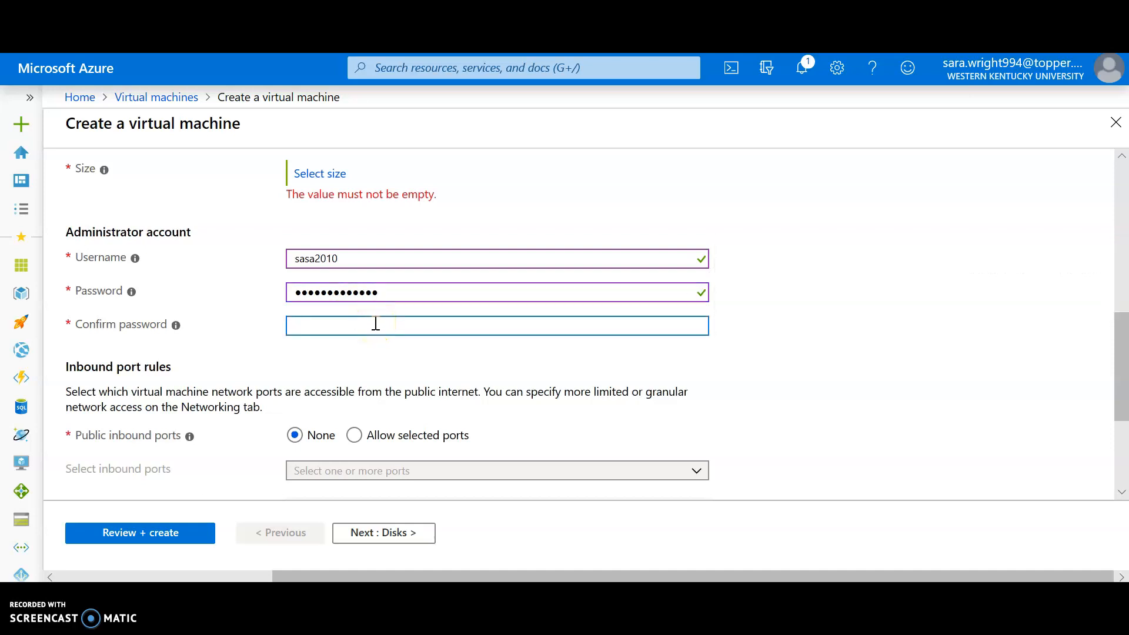
pyautogui.write('••••••')
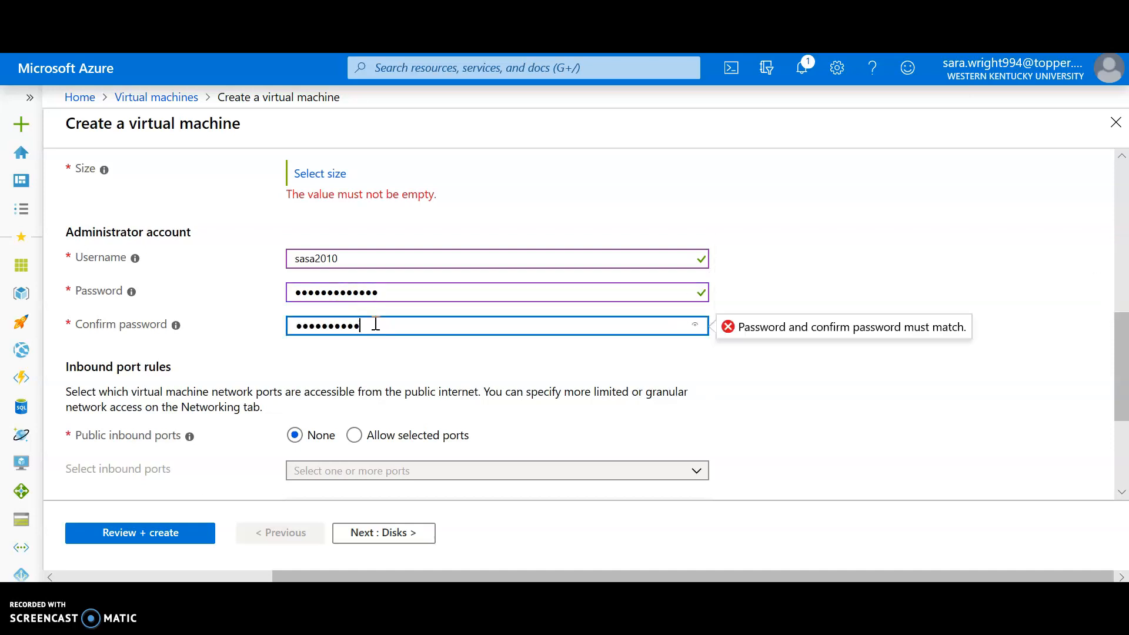
pyautogui.write('••')
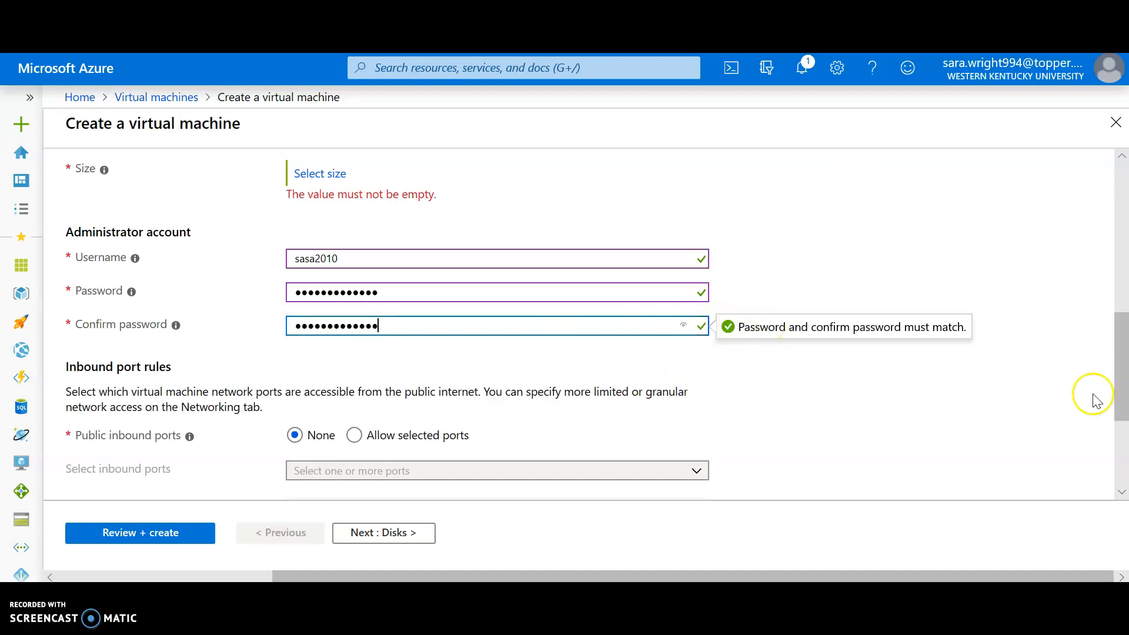
pyautogui.moveTo(1121, 378); pyautogui.dragTo(1120, 454)
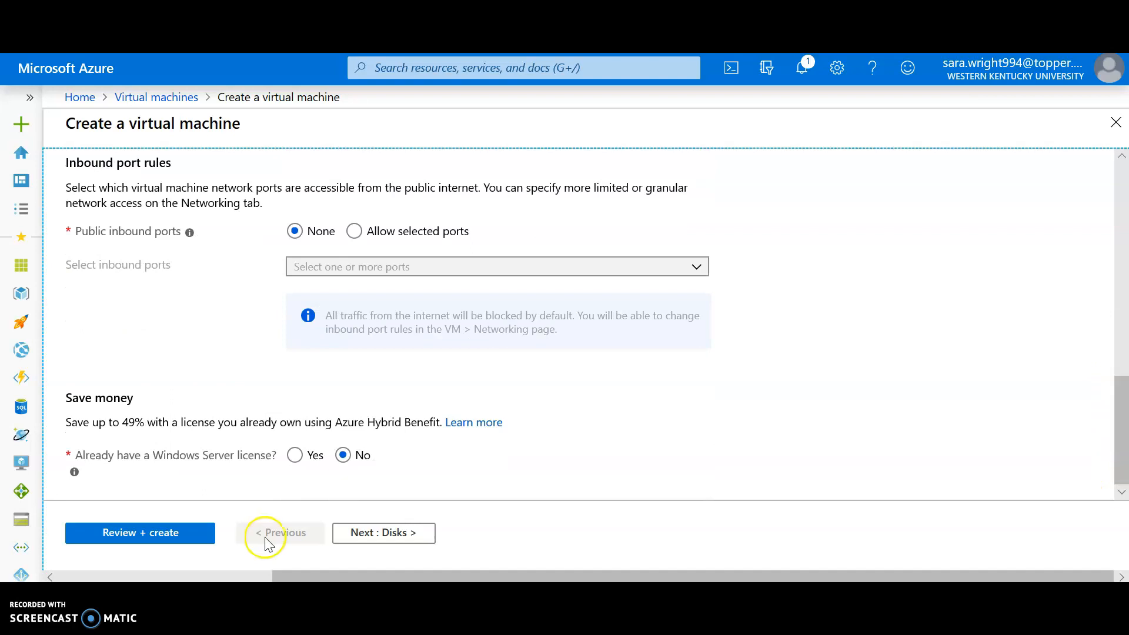
# Step: Advance to the Disks step and expand Advanced to view managed disk options, with Premium SSD as OS disk
pyautogui.click(389, 533)
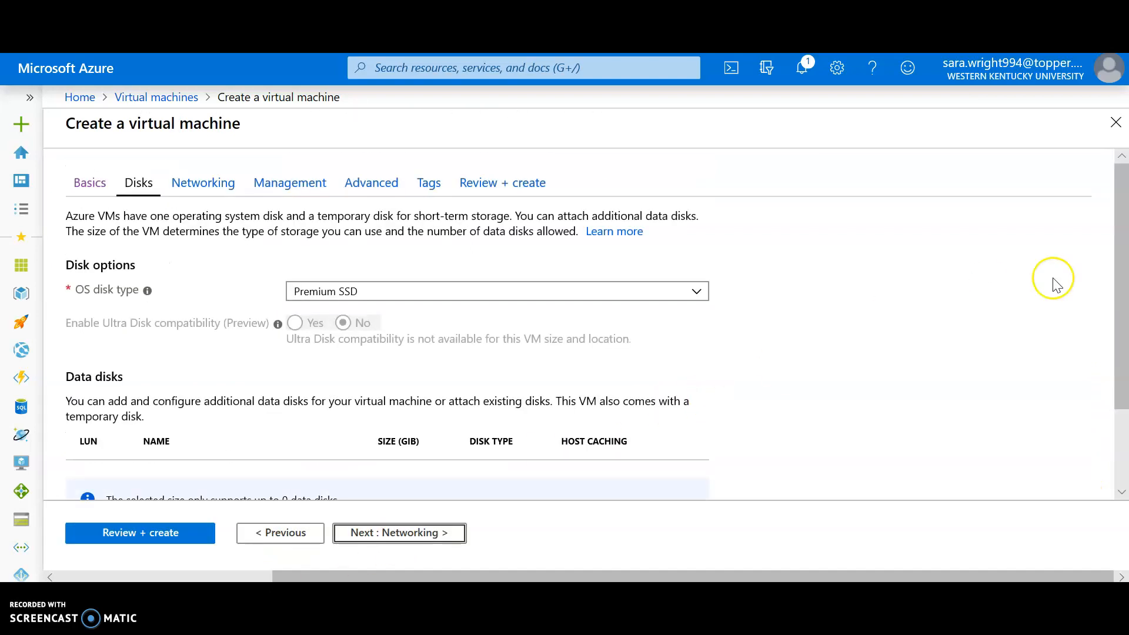
pyautogui.moveTo(1122, 241); pyautogui.dragTo(1121, 350)
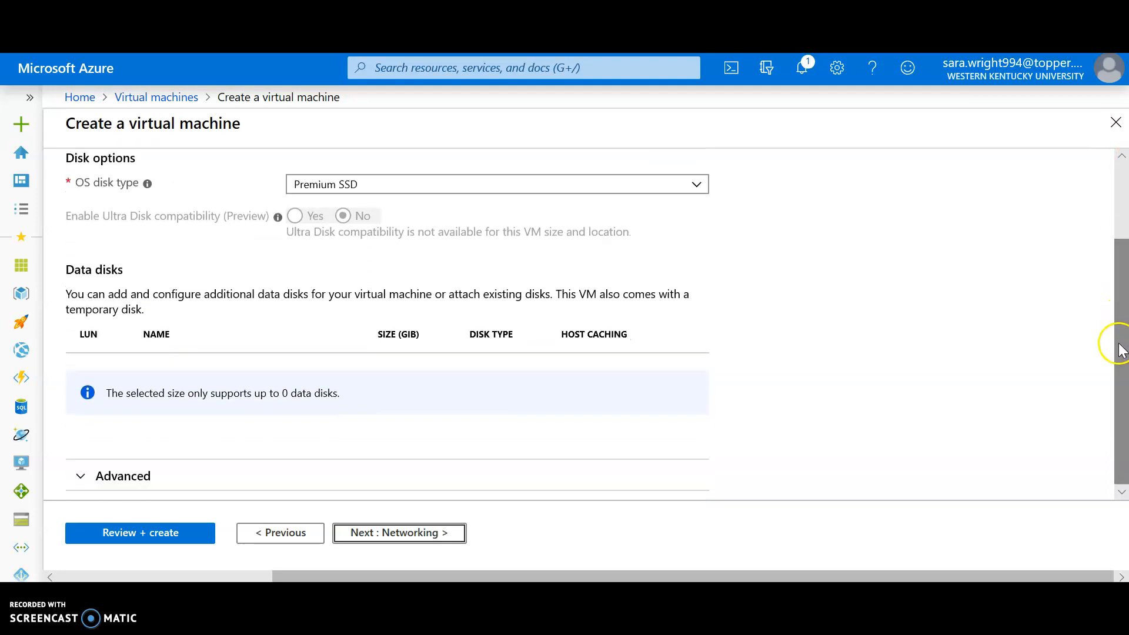
pyautogui.click(139, 486)
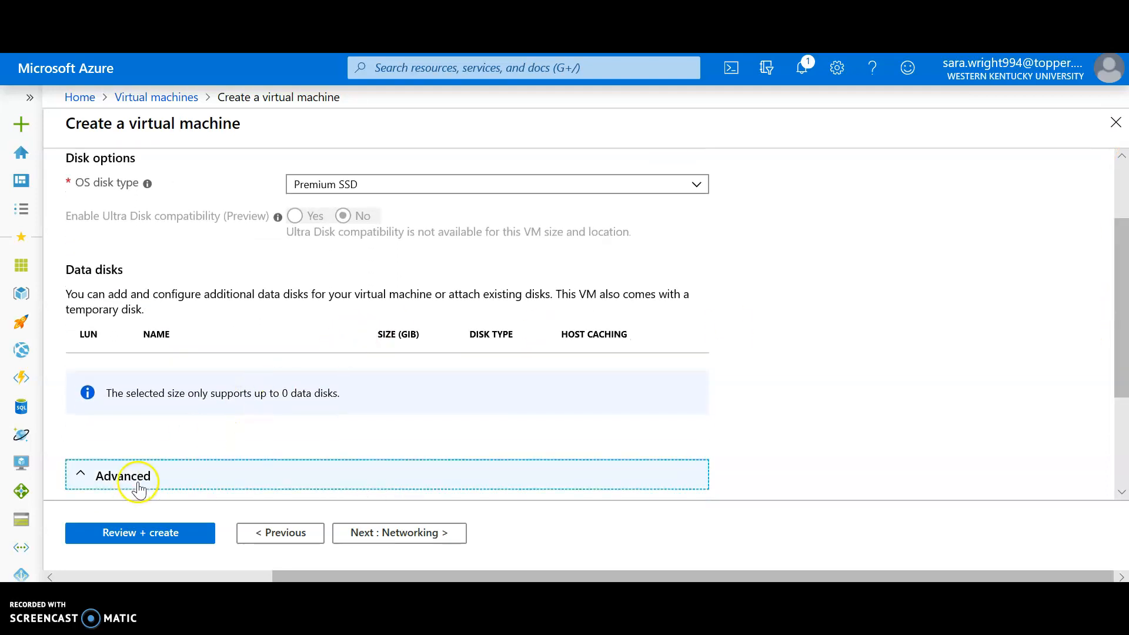
pyautogui.moveTo(1120, 252); pyautogui.dragTo(1101, 292)
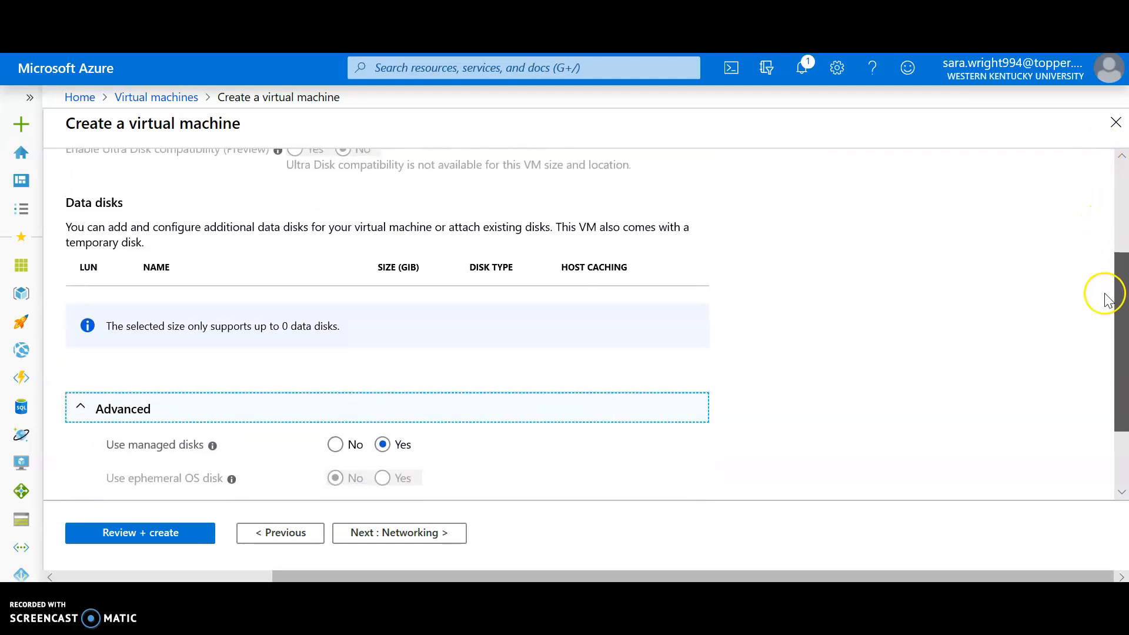
pyautogui.click(287, 323)
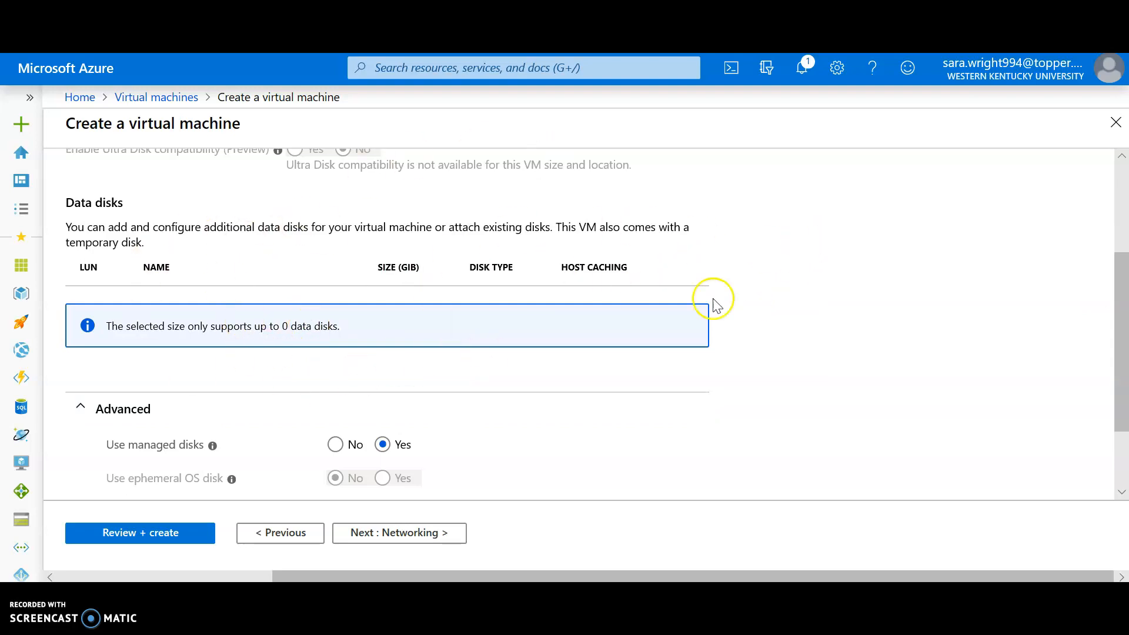
pyautogui.moveTo(1121, 308); pyautogui.dragTo(1121, 176)
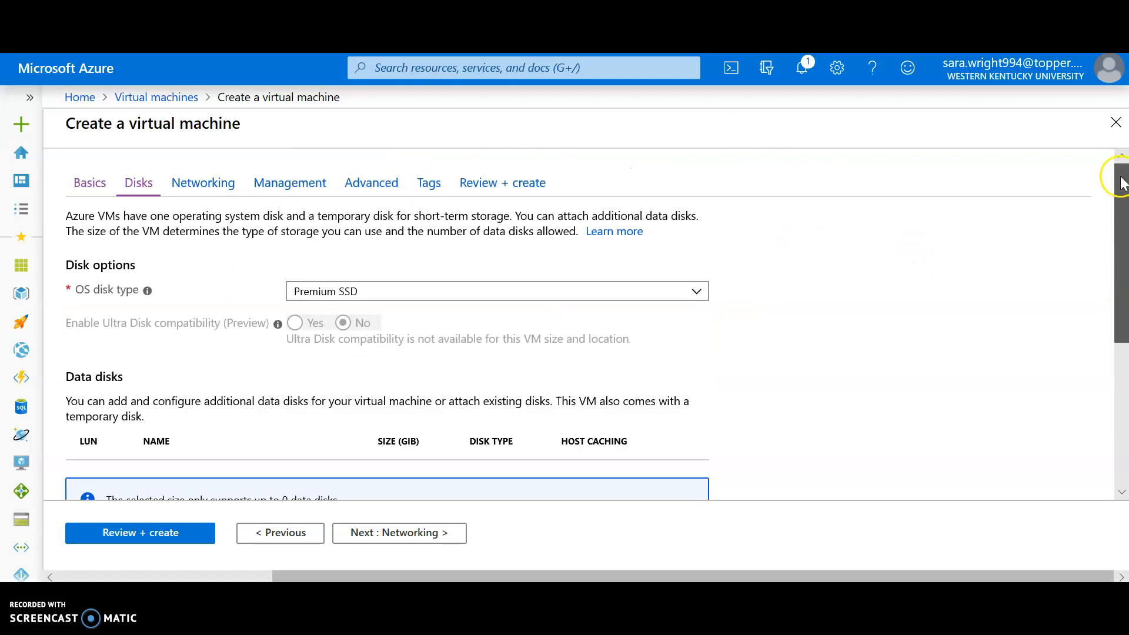
# Step: Go back to Basics and check the Size field's 'value must not be empty' error
pyautogui.click(89, 182)
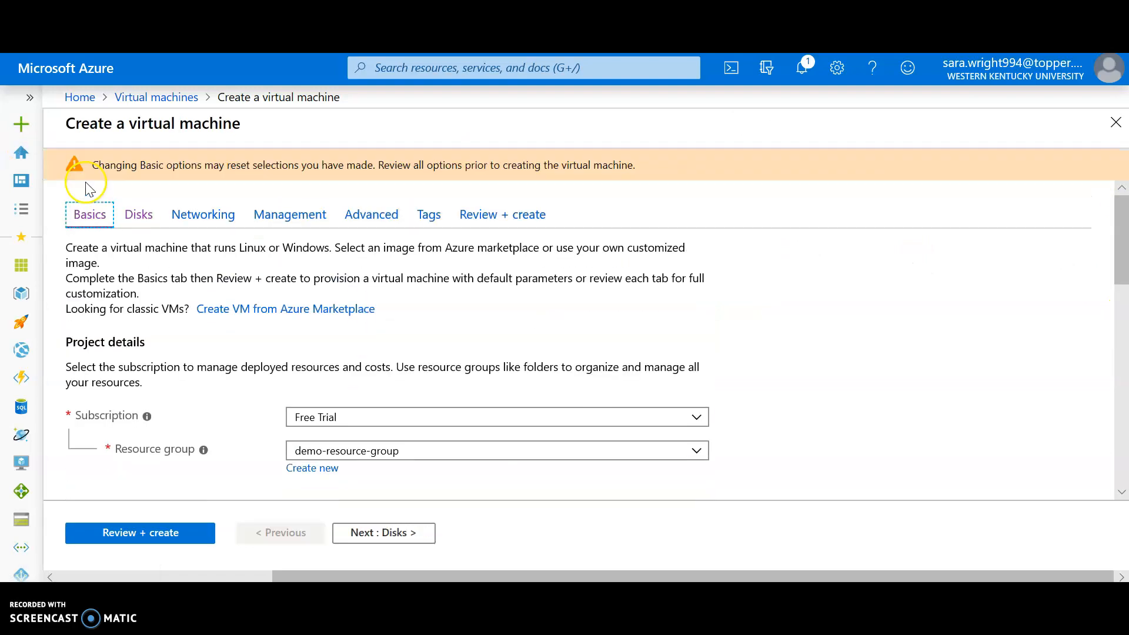
pyautogui.moveTo(1122, 284); pyautogui.dragTo(1121, 380)
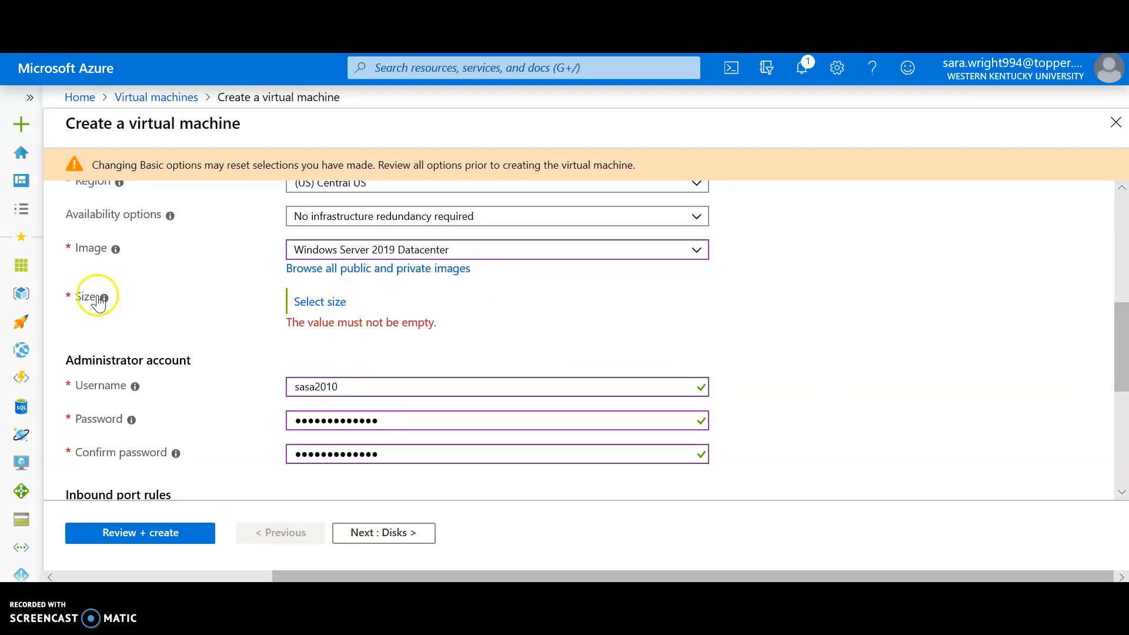
pyautogui.moveTo(101, 300)
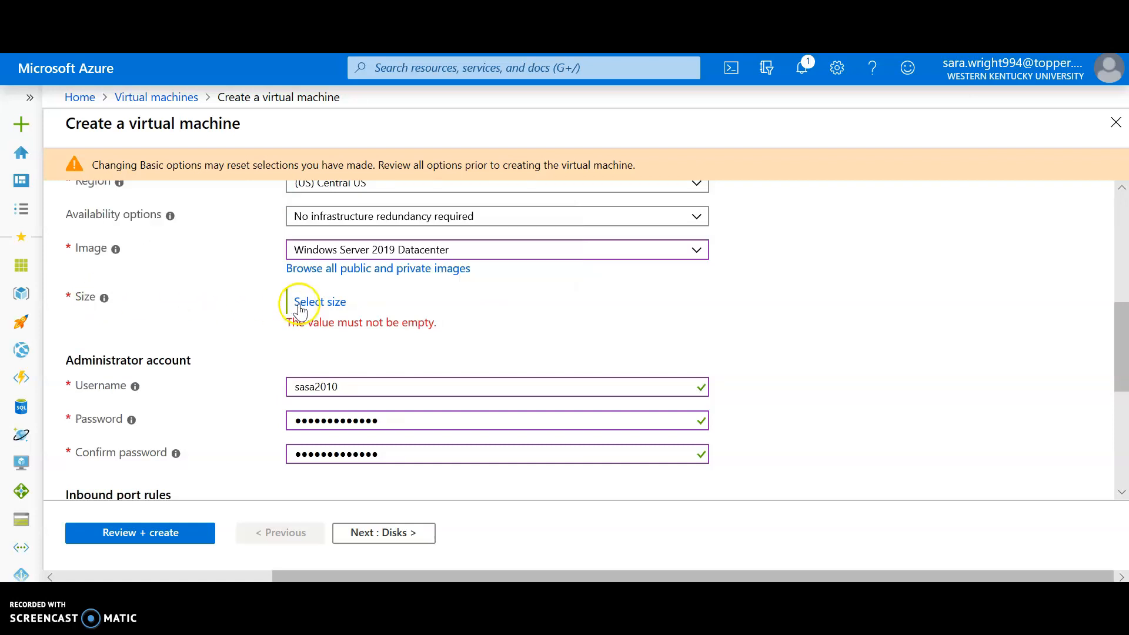
pyautogui.moveTo(1122, 338); pyautogui.dragTo(1126, 516)
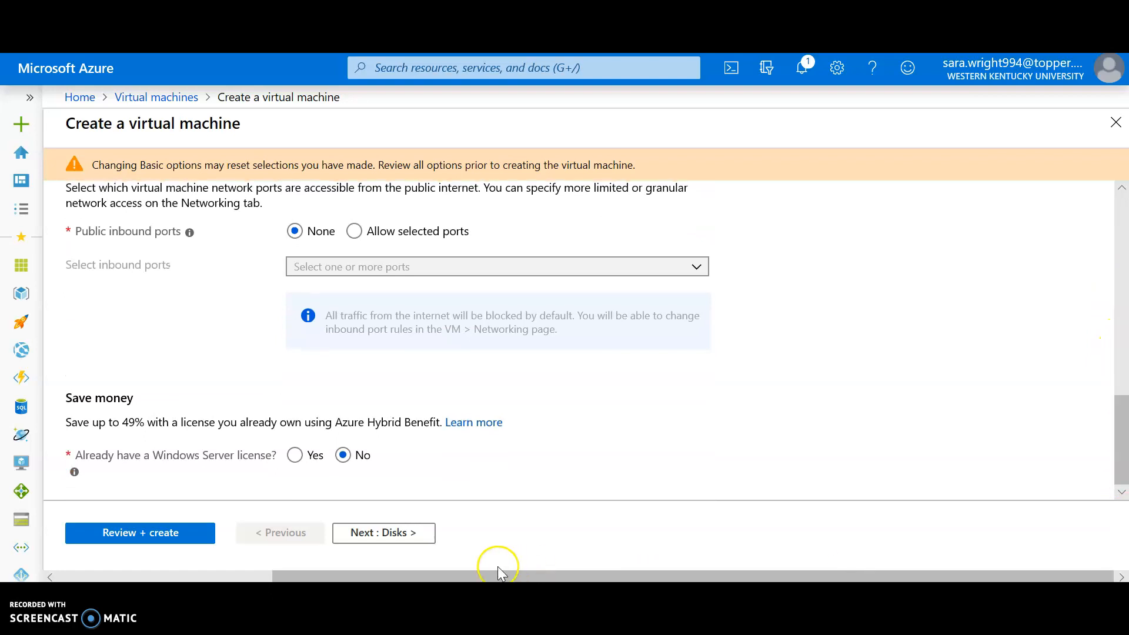
# Step: Advance through Disks, Networking, Management and Advanced settings to the Tags step
pyautogui.click(371, 536)
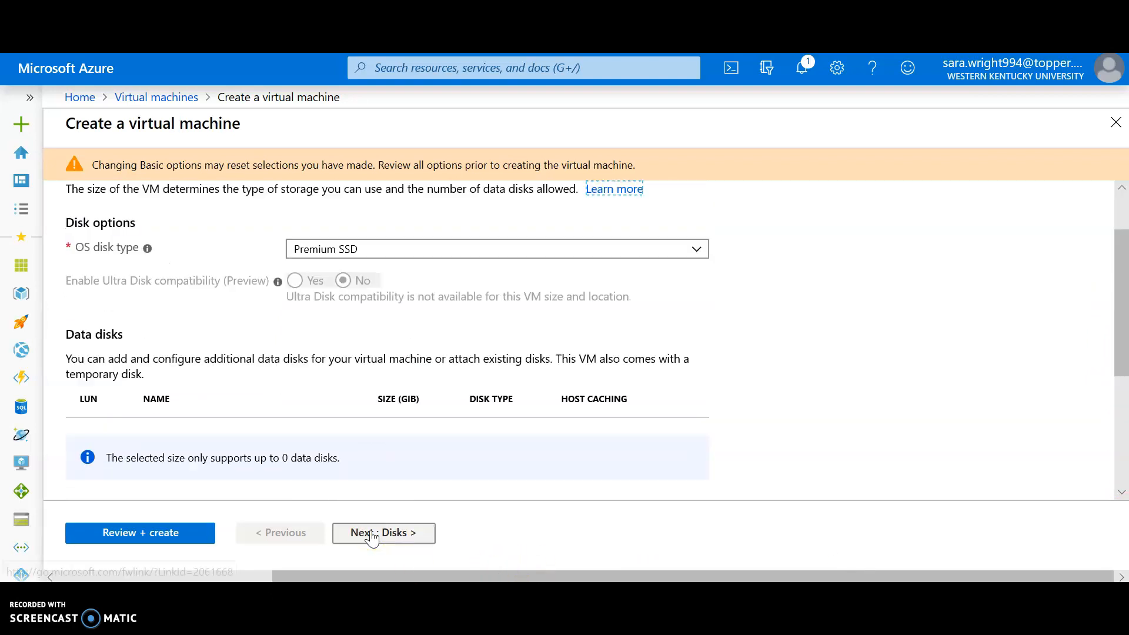
pyautogui.moveTo(1120, 229); pyautogui.dragTo(1120, 268)
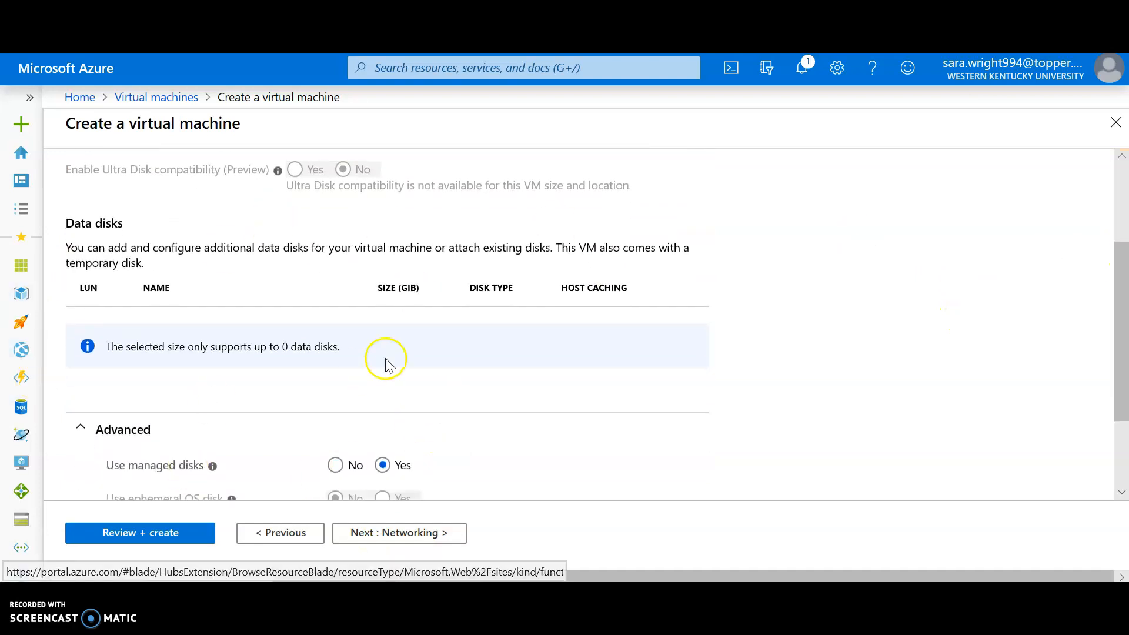
pyautogui.click(450, 548)
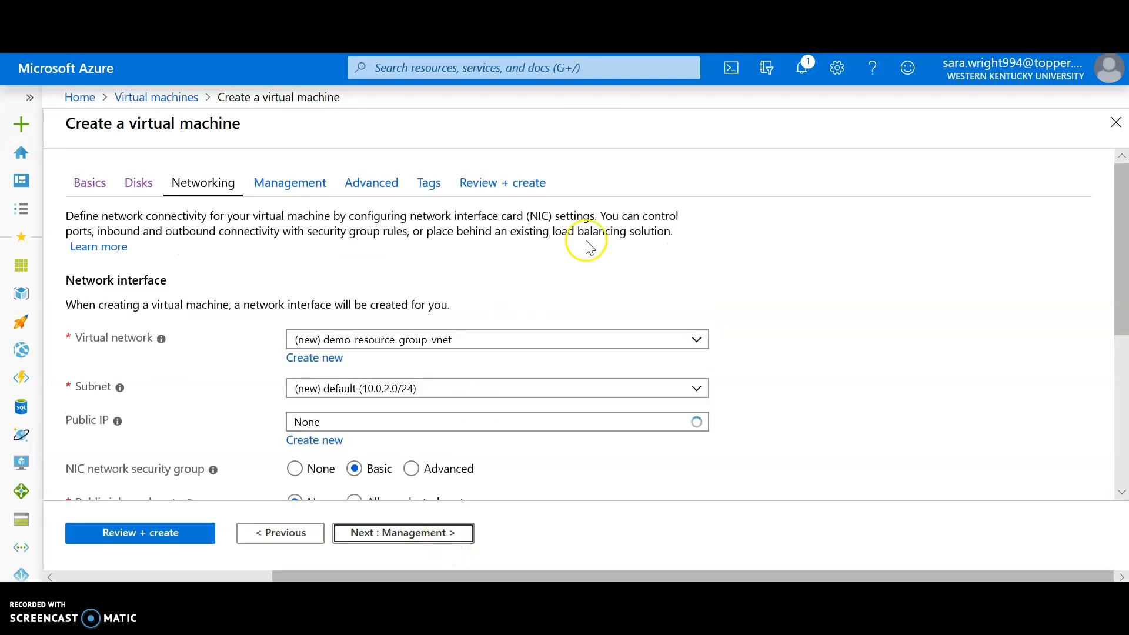
pyautogui.moveTo(1124, 341); pyautogui.dragTo(1109, 171)
pyautogui.click(379, 535)
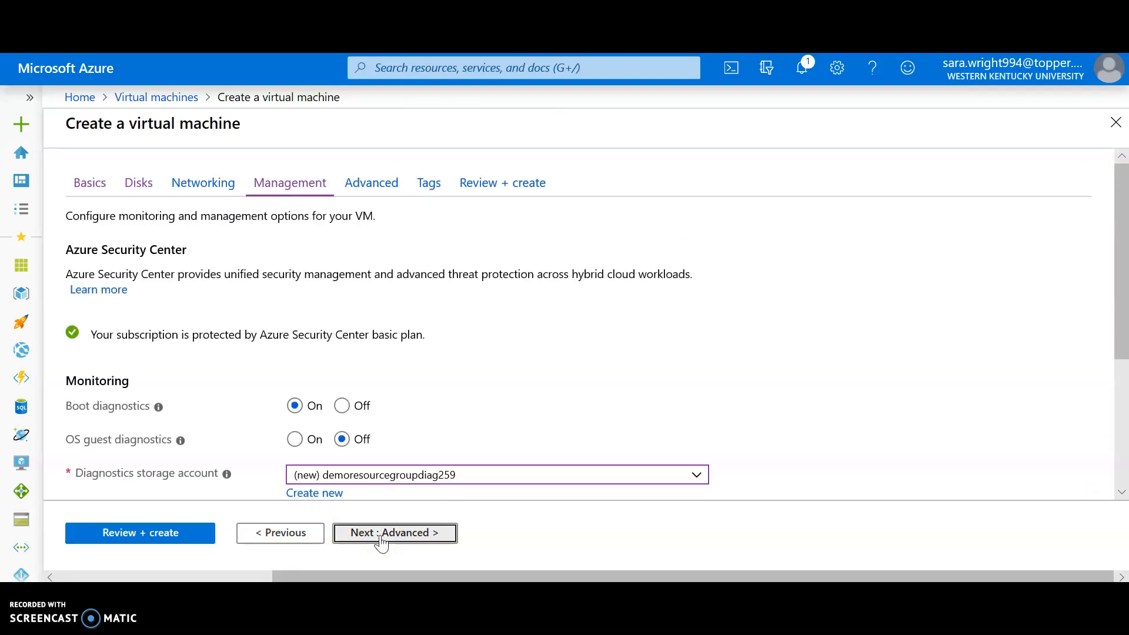
pyautogui.click(383, 539)
pyautogui.click(381, 534)
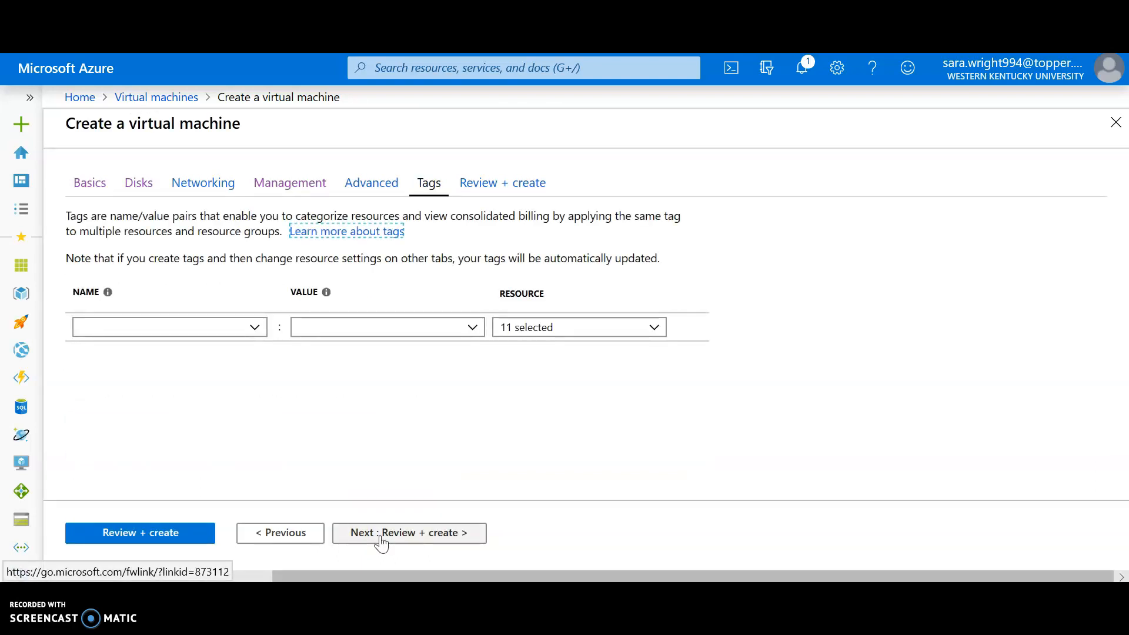
# Step: Add a demo: demo1 tag and run Review + create validation, which fails
pyautogui.click(250, 327)
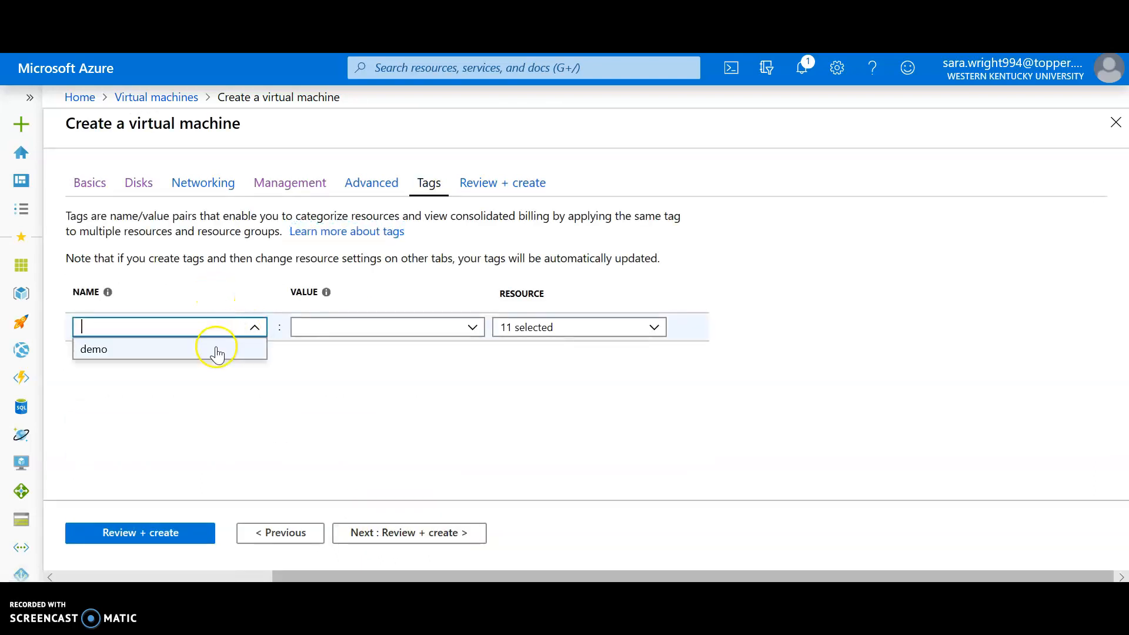
pyautogui.click(241, 349)
pyautogui.click(473, 329)
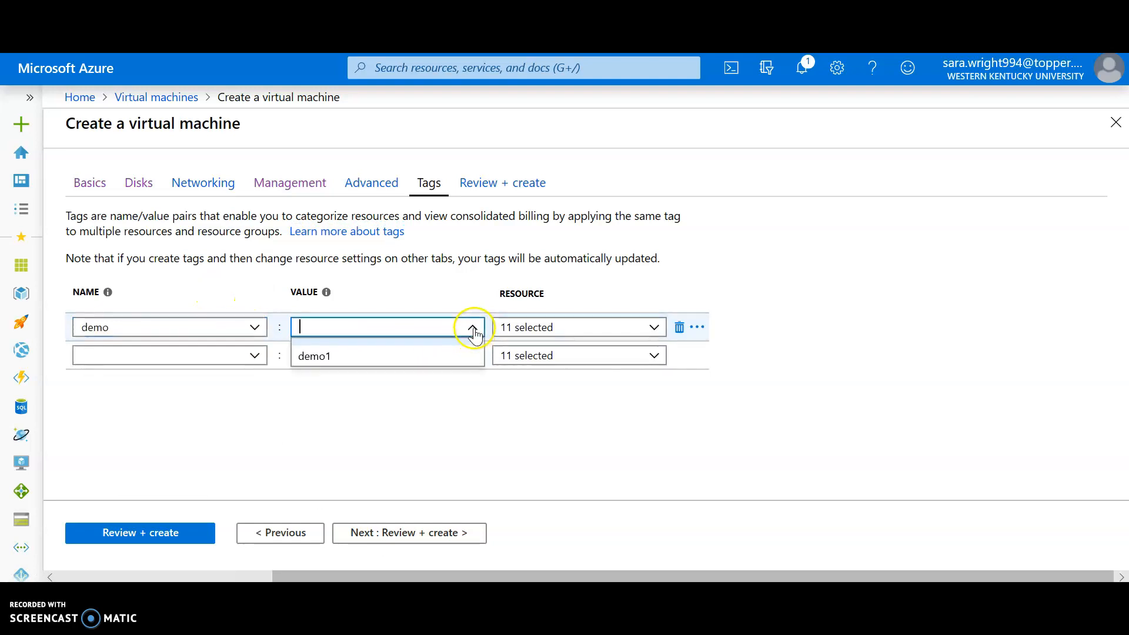
pyautogui.click(469, 326)
pyautogui.click(426, 356)
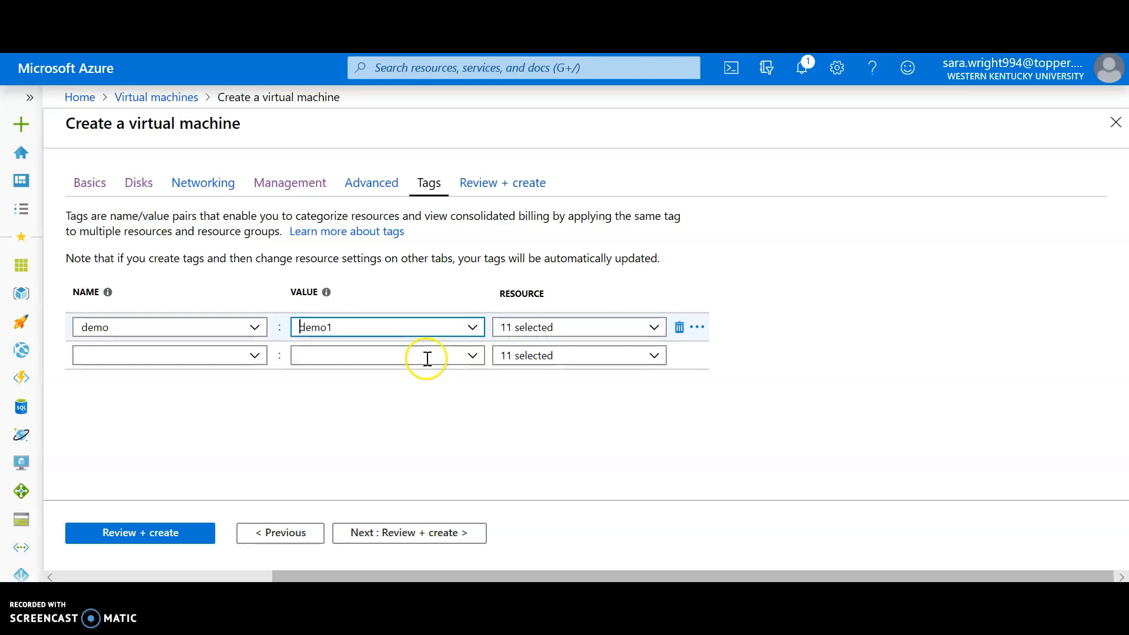
pyautogui.click(440, 535)
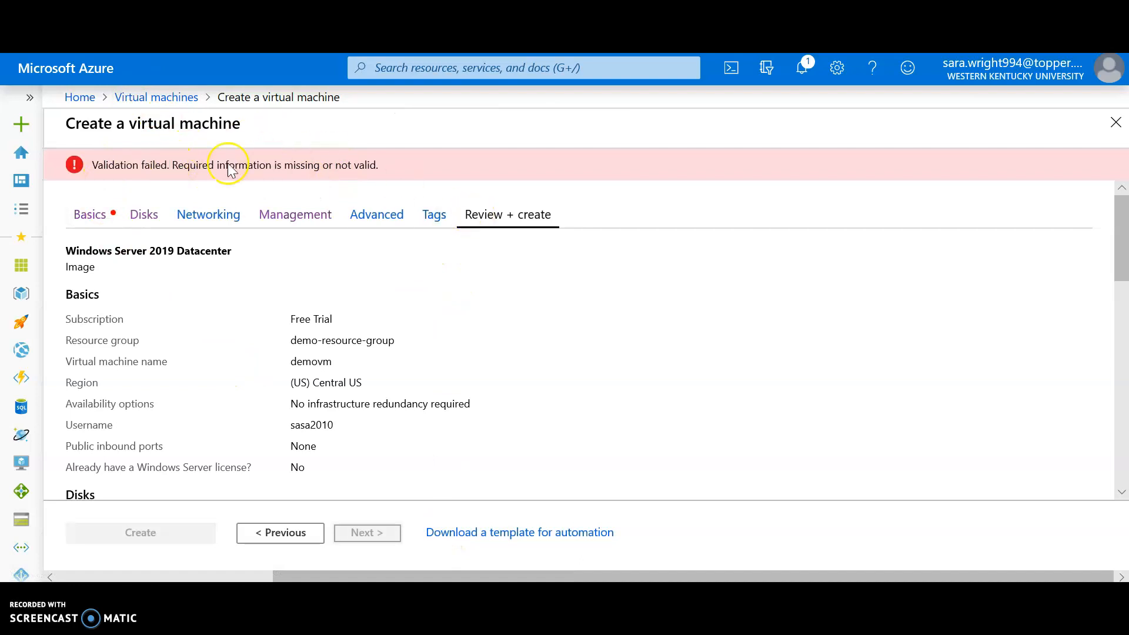
pyautogui.click(94, 215)
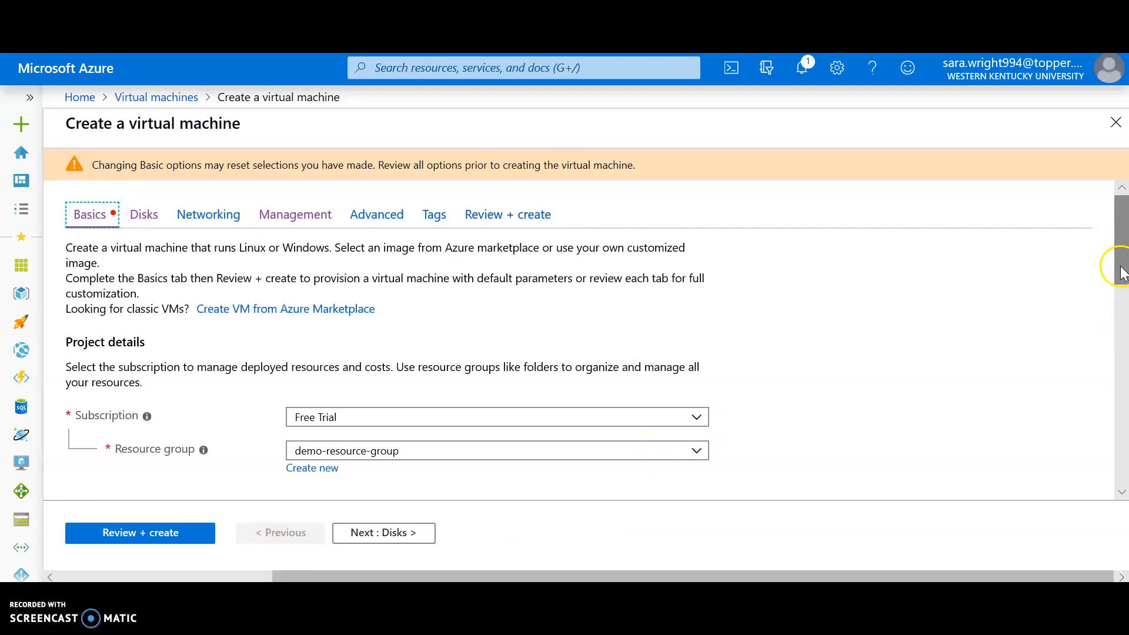
pyautogui.moveTo(1121, 287); pyautogui.dragTo(1118, 261)
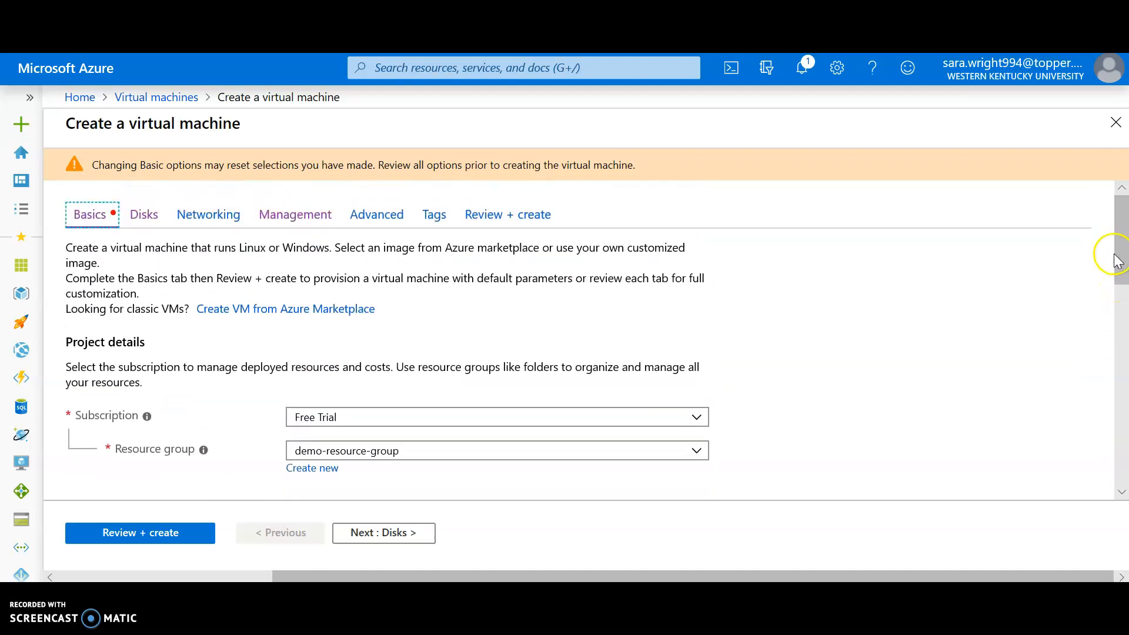
pyautogui.click(509, 215)
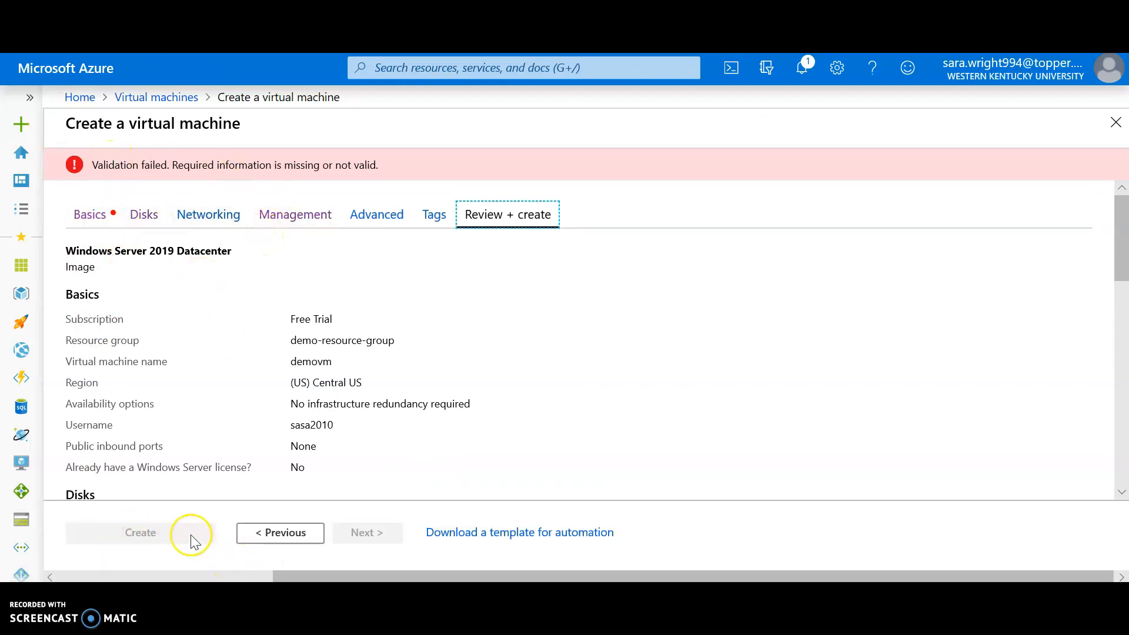
pyautogui.click(631, 188)
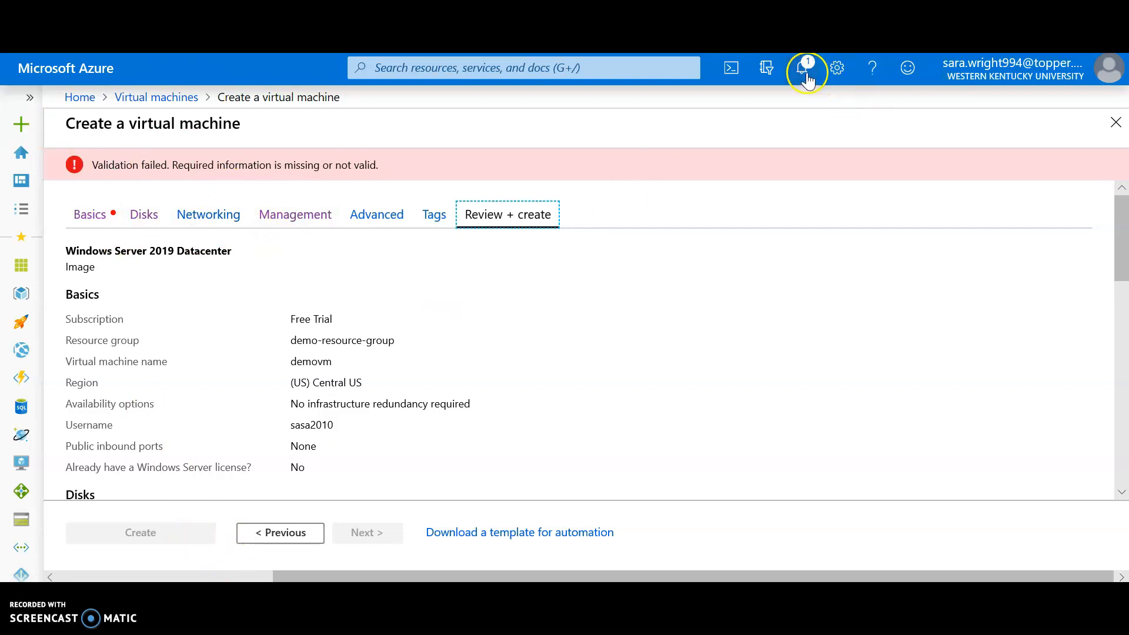
# Step: Check the notifications, then close the VM creation form, leaving 0 virtual machines listed
pyautogui.click(805, 74)
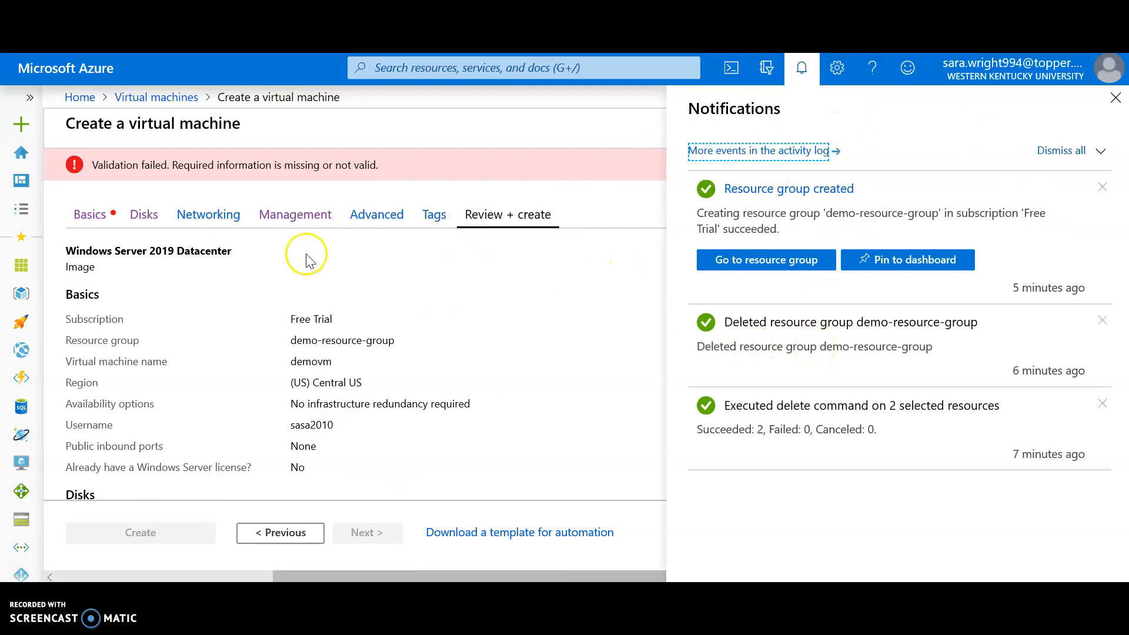
pyautogui.click(381, 126)
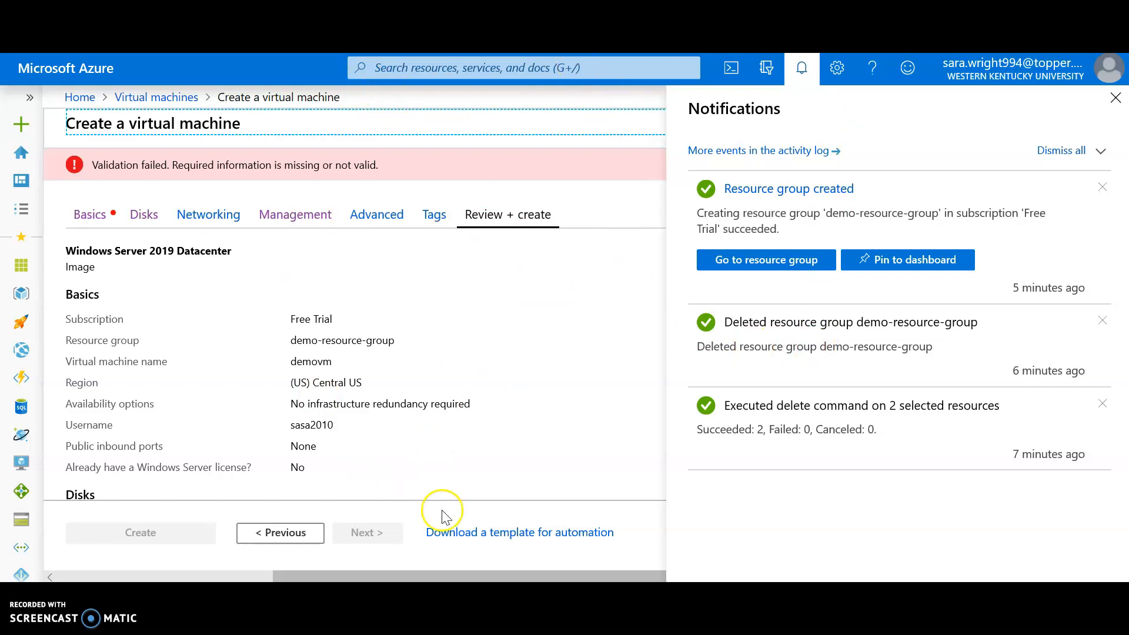
pyautogui.click(1116, 99)
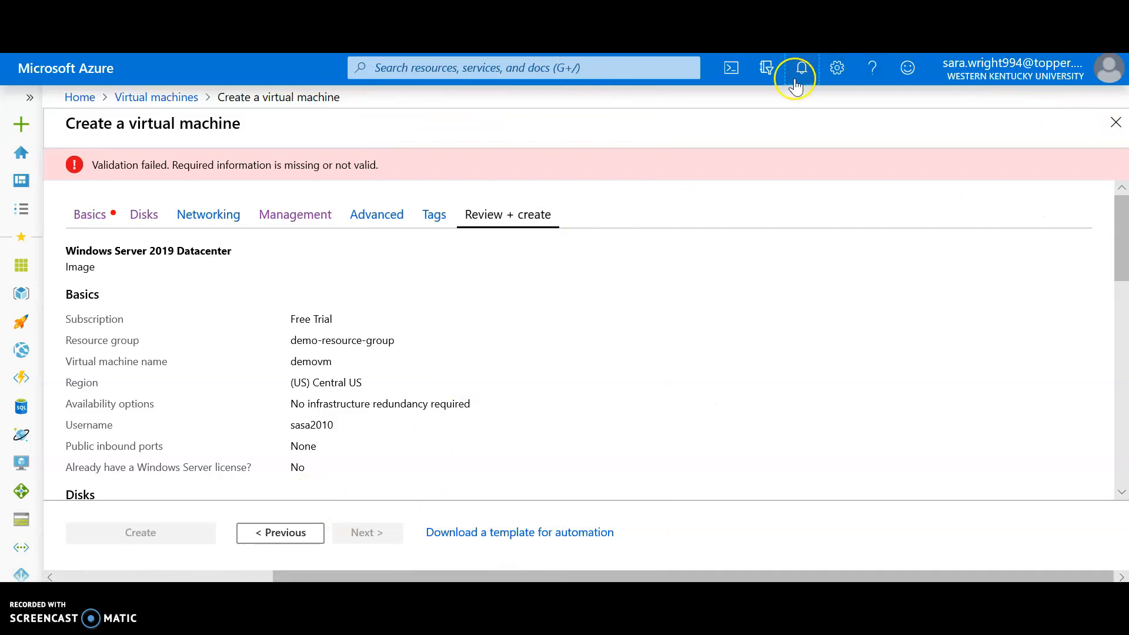
pyautogui.click(1117, 125)
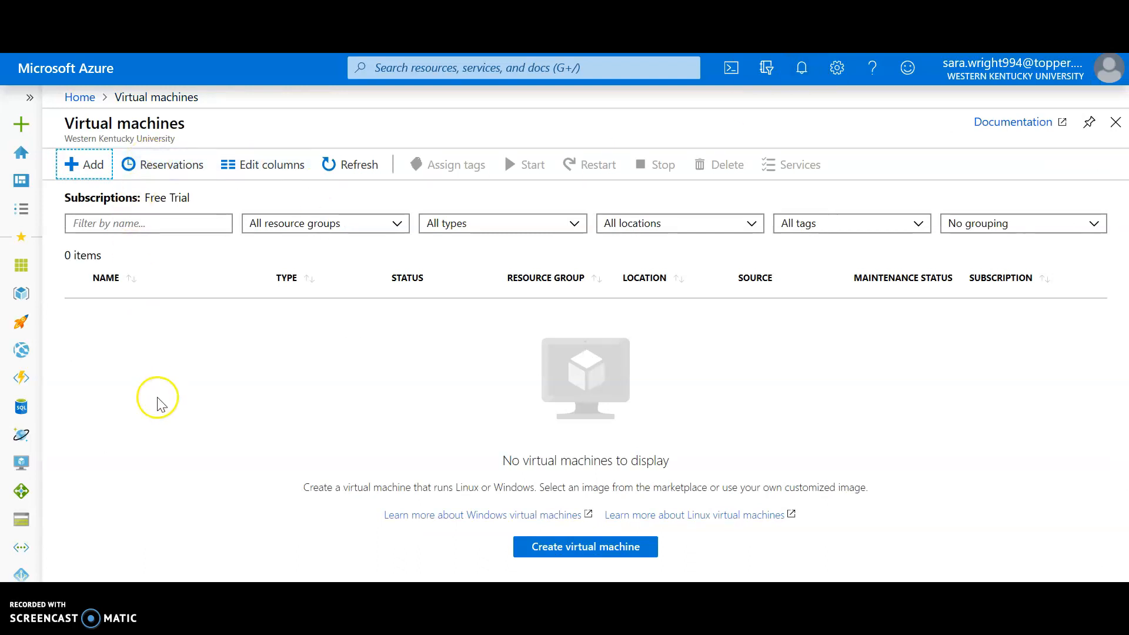
pyautogui.click(238, 335)
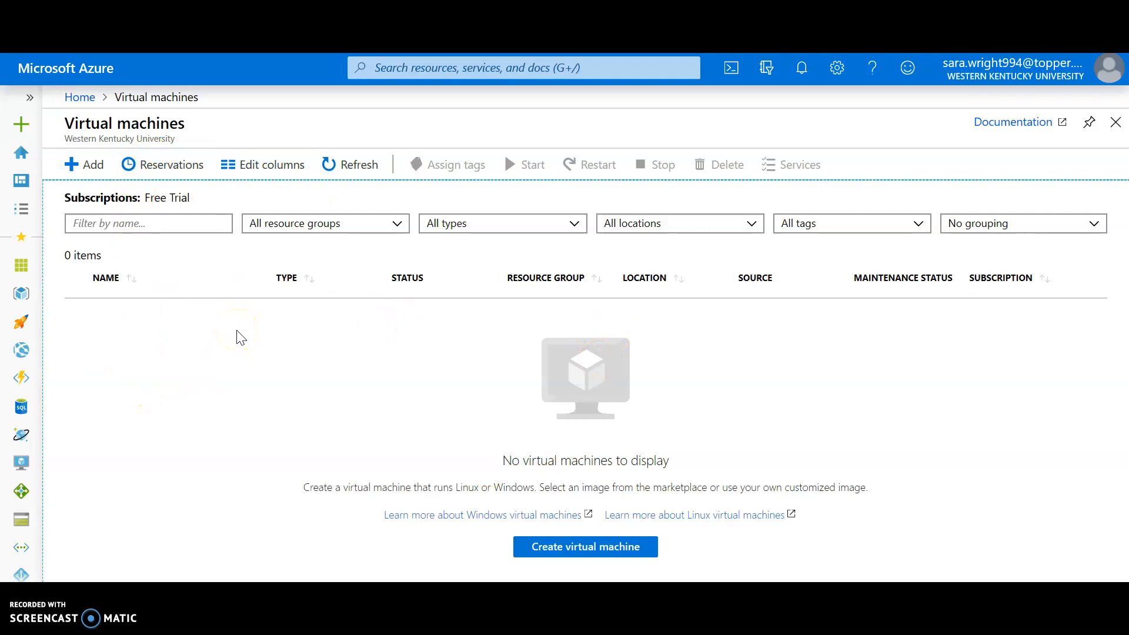